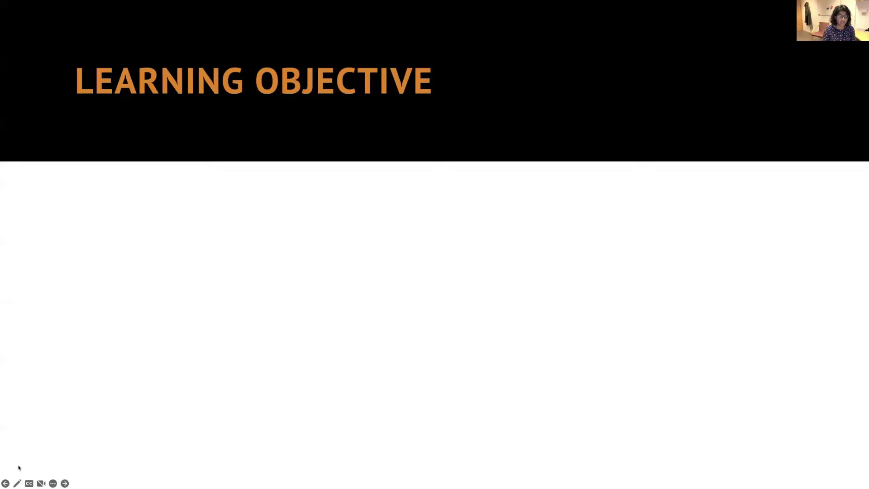
Step: Reveal the first learning-objective bullet, then the HERBS and Pinpoint speaker entries
key("Right")
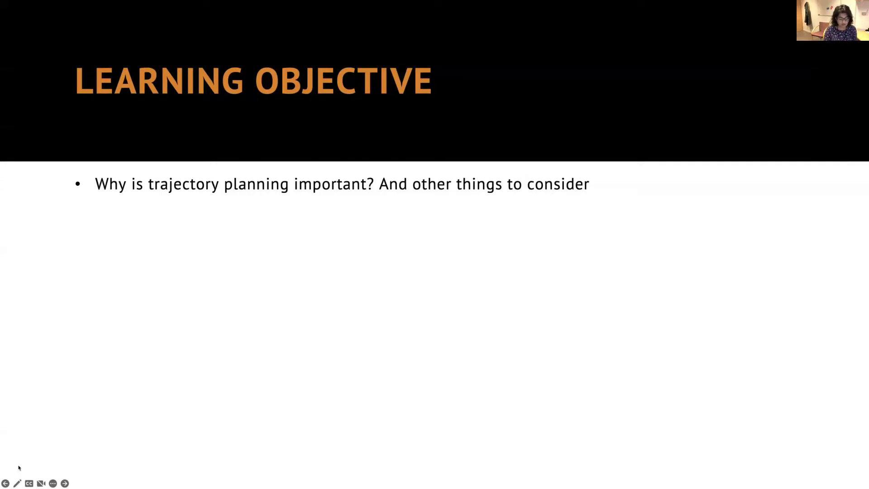
key("Right")
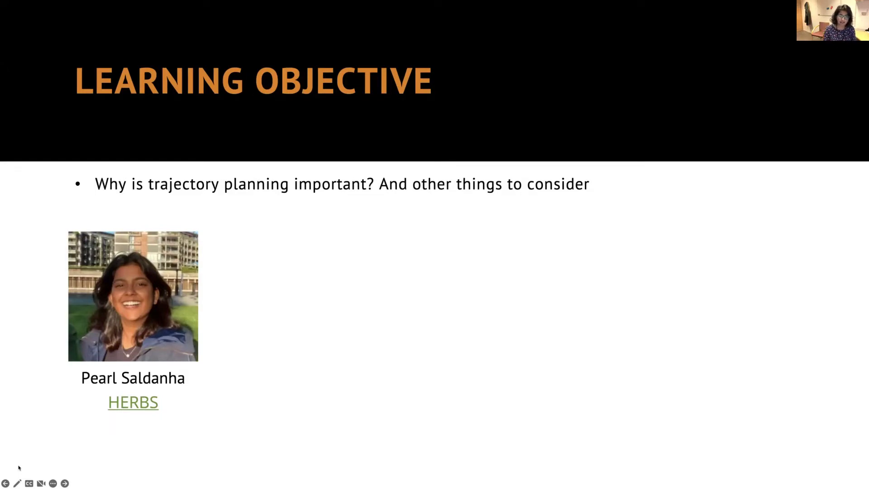
key("Right")
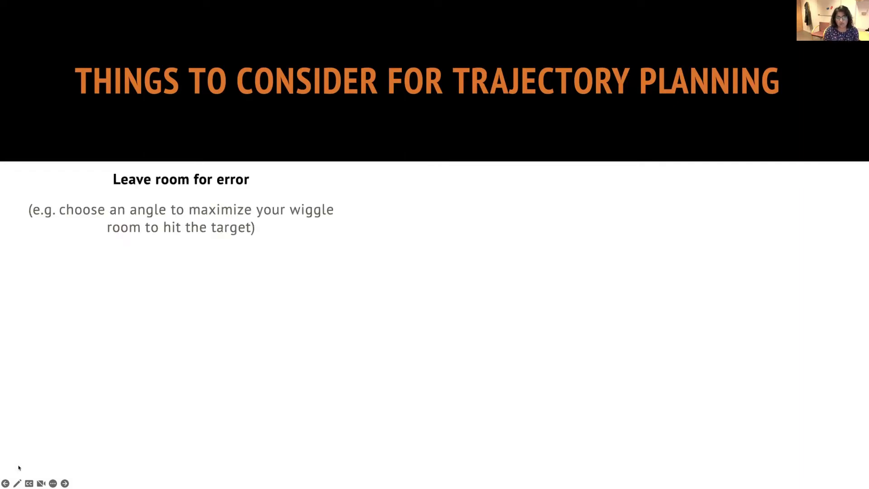
key("Right")
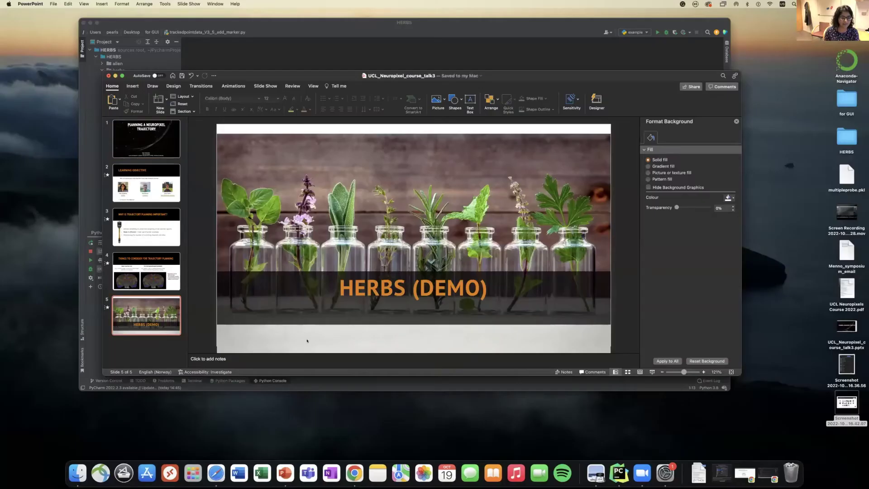
Step: Run import herbs and herbs.run_herbs() in PyCharm's console to open HERBS
left_click(284, 31)
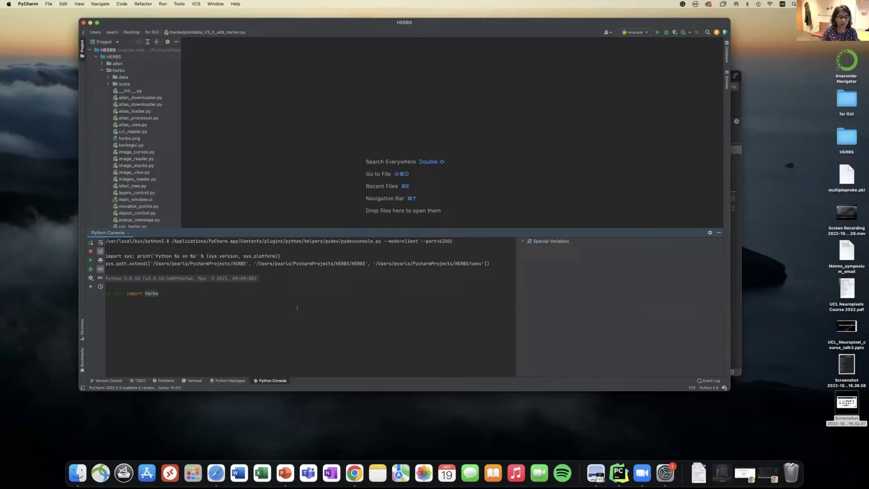
key("Return")
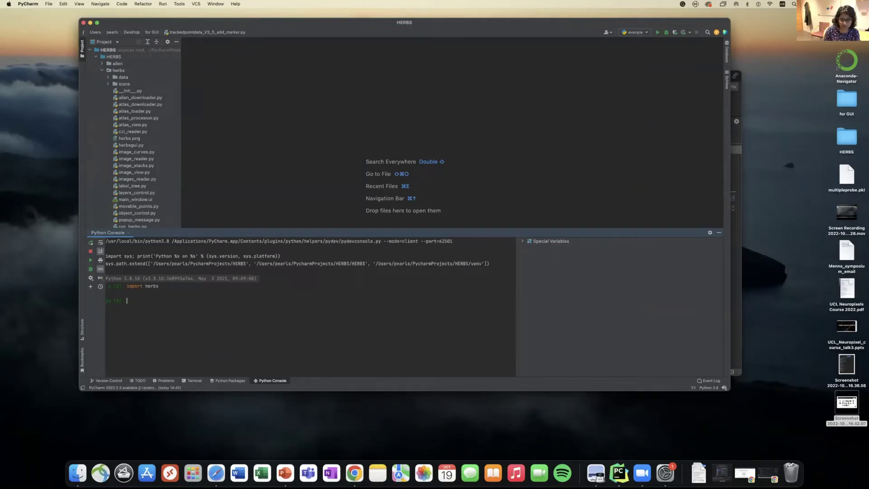
type("herbs.run_herbs()")
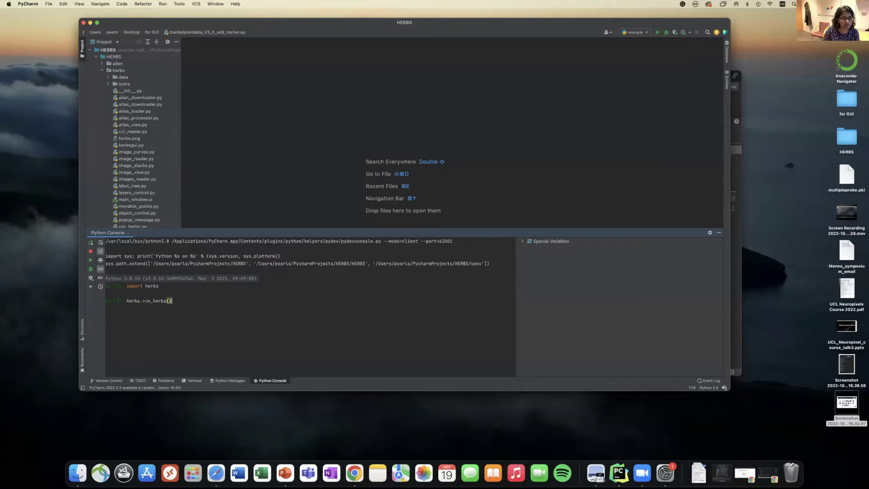
key("Return")
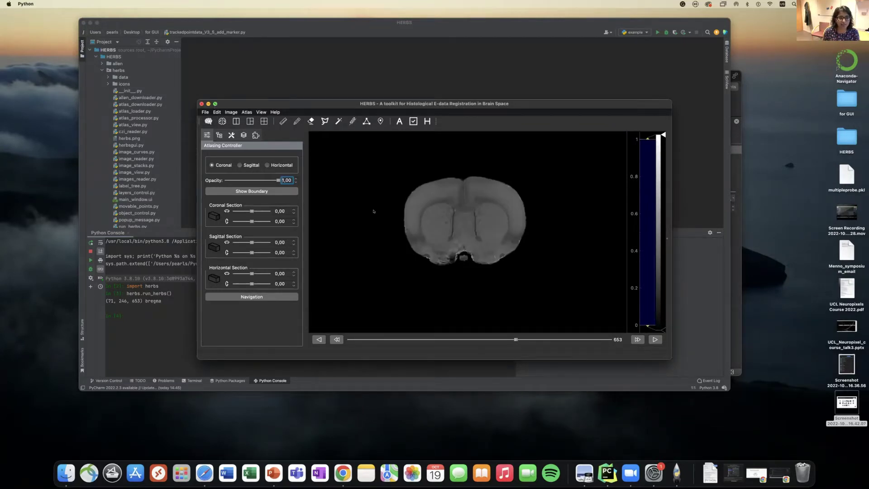
Step: Make HERBS full screen and move to posterior coronal slice 545
left_click(215, 103)
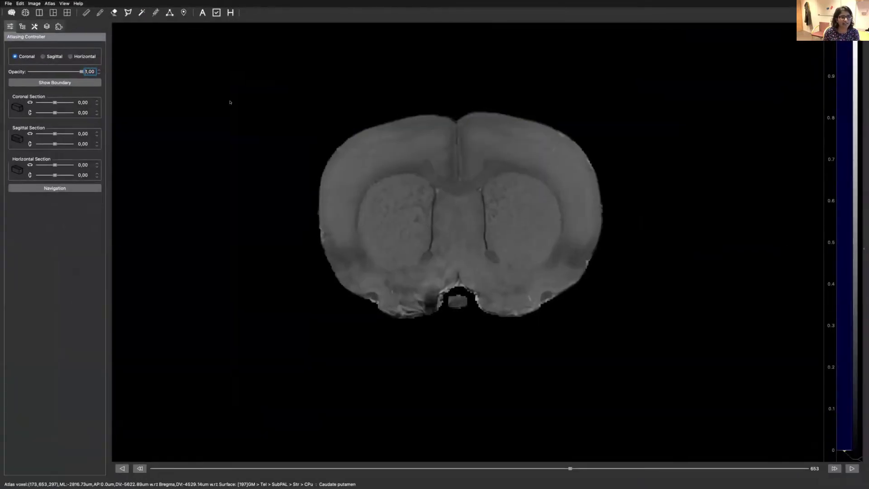
left_click_drag(569, 469, 499, 470)
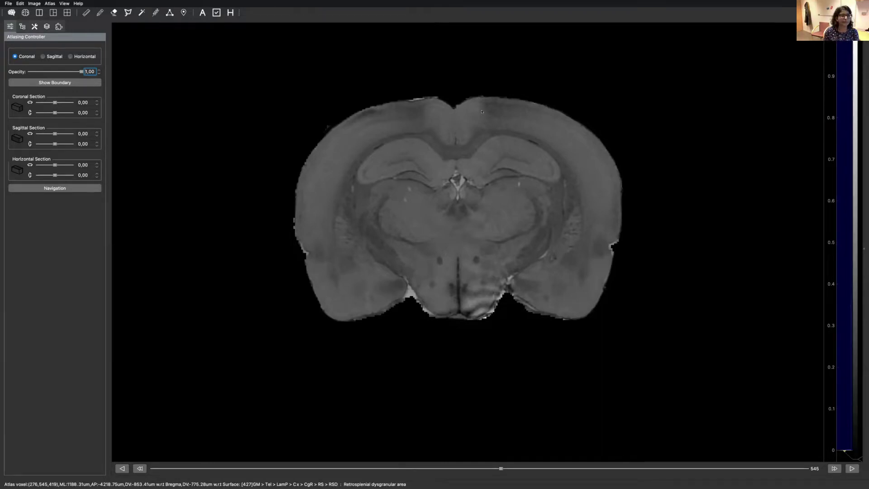
Step: Switch the HERBS atlas to a sagittal section view, leaving boundary outlines off
left_click(45, 82)
left_click(45, 82)
left_click(23, 26)
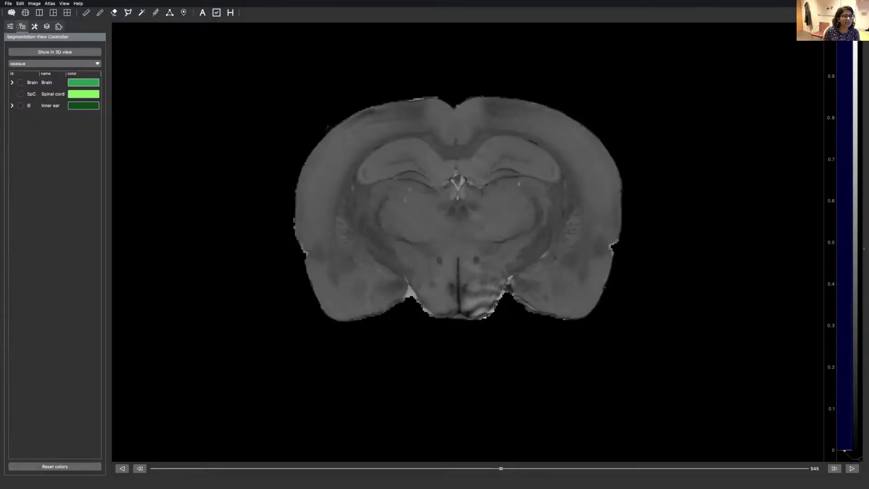
left_click(10, 27)
left_click(43, 56)
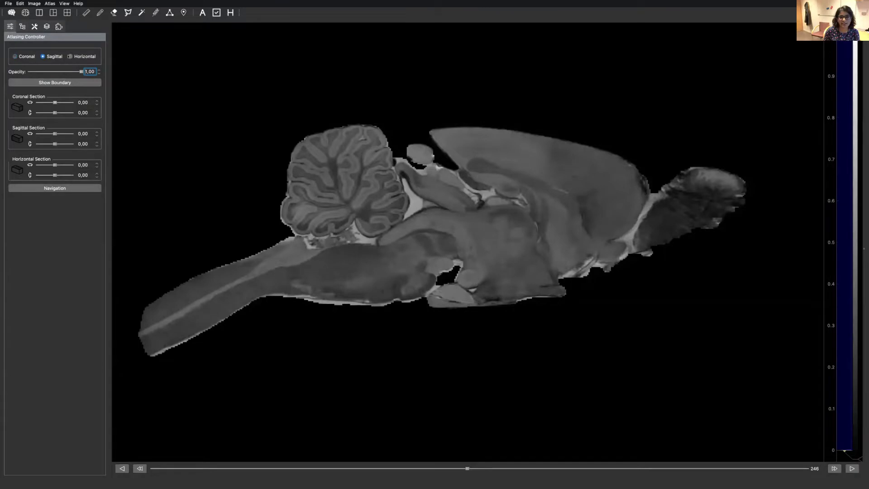
key("Right")
key("Left")
Step: Colour the brain with atlas regions at 0.41 opacity and move to sagittal slice 260
left_click(22, 26)
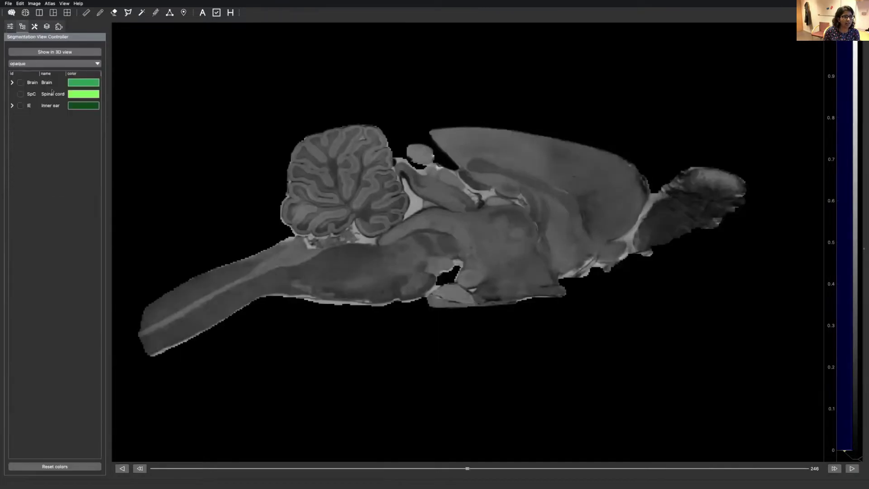
left_click(20, 82)
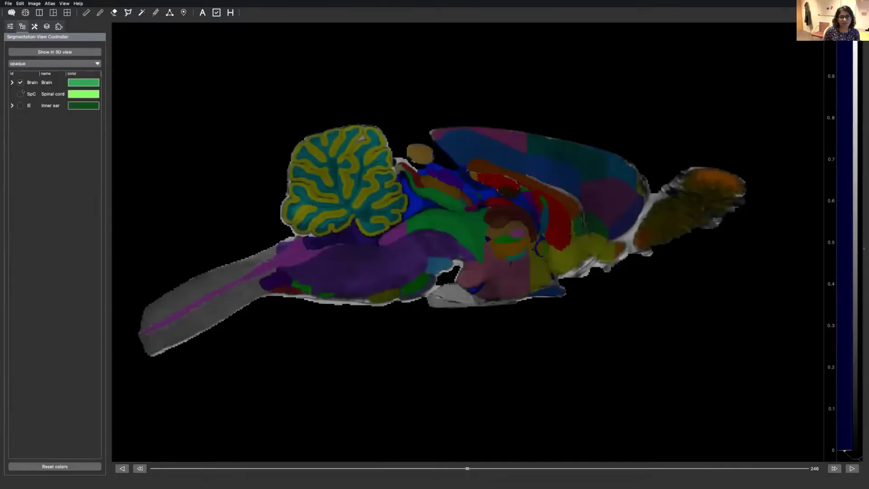
left_click(10, 26)
left_click(63, 85)
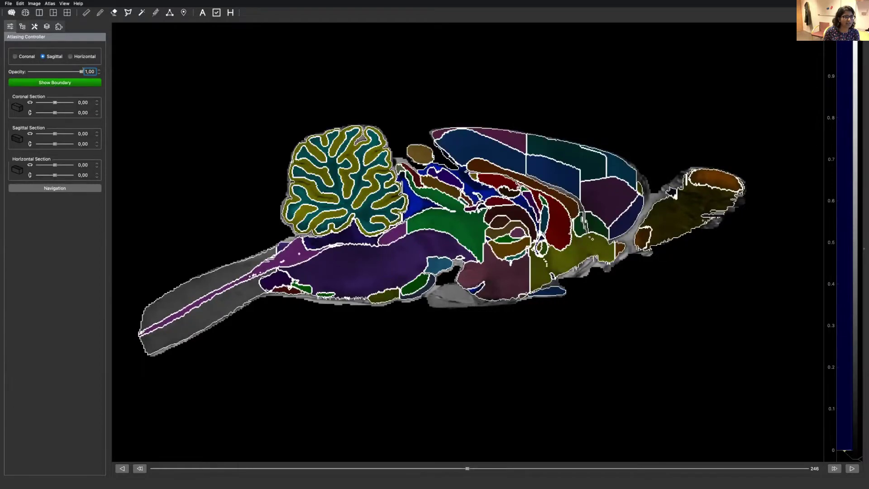
left_click(70, 82)
left_click_drag(80, 72, 50, 69)
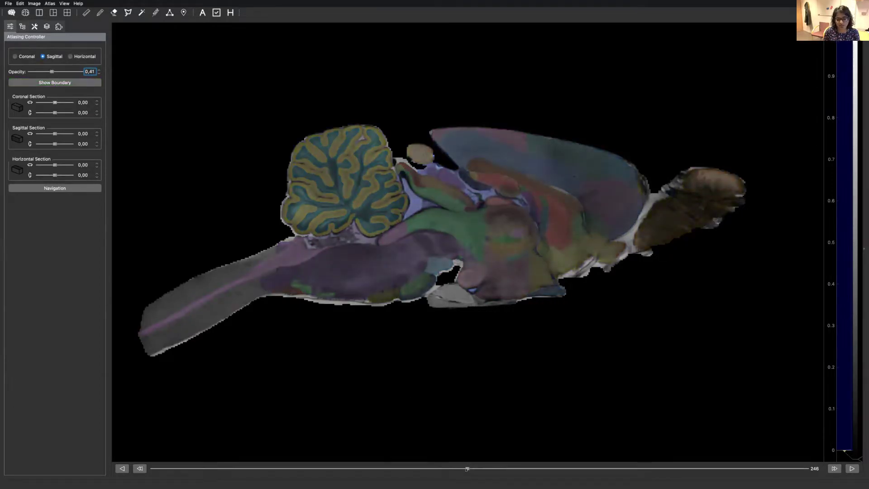
left_click_drag(468, 469, 485, 469)
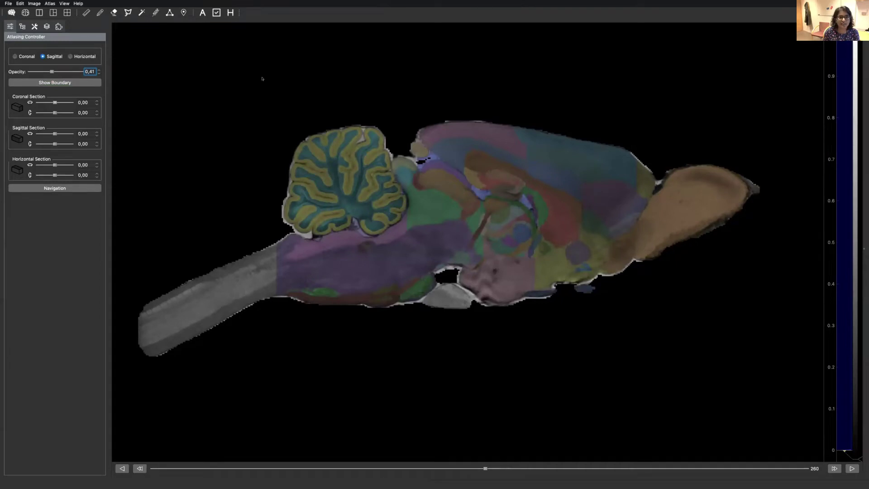
mouse_move(235, 3)
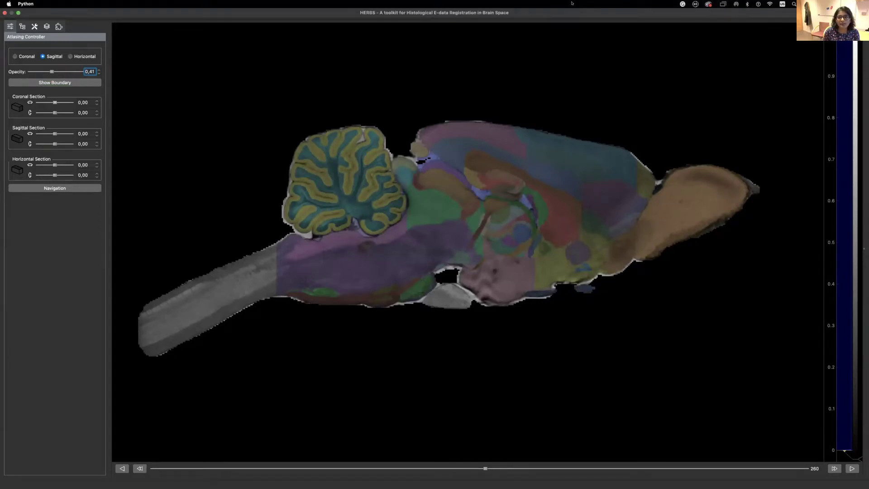
left_click(785, 58)
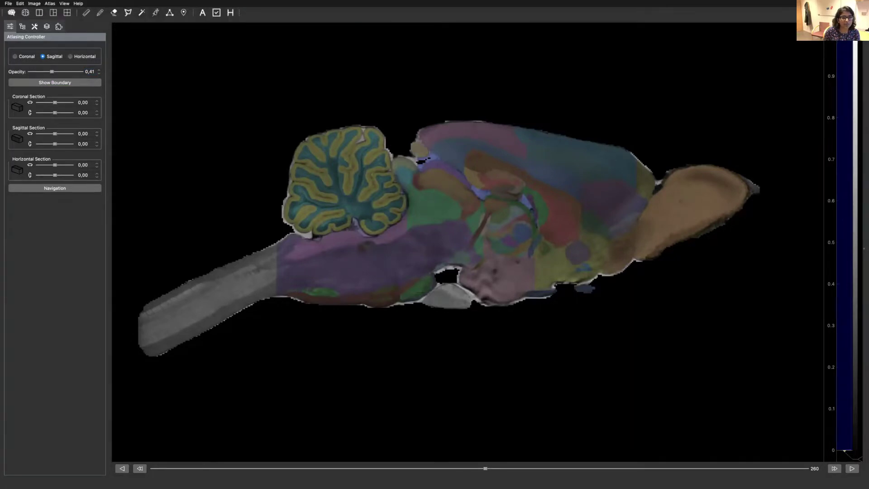
Step: Draw a Neuropixel 2.0 probe trajectory into the retrosplenial cortex on slice 260
left_click(155, 12)
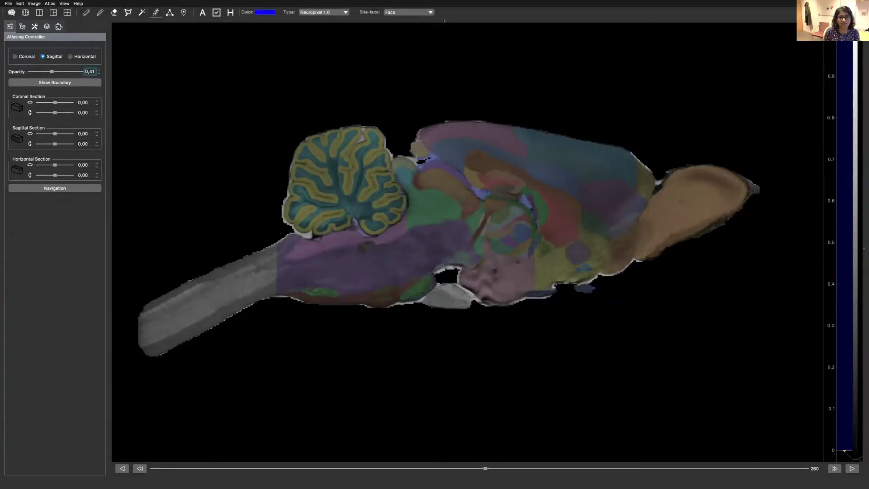
left_click(316, 13)
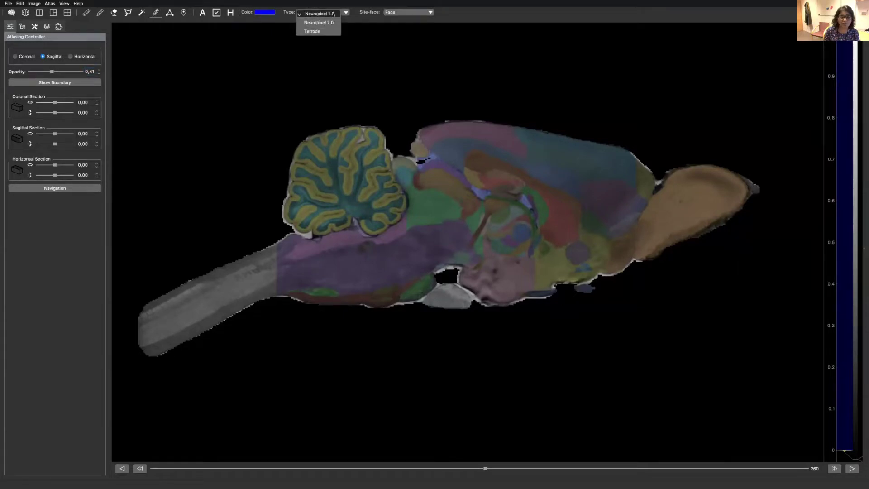
left_click(328, 22)
mouse_move(431, 129)
left_mouse_down()
mouse_move(468, 158)
mouse_move(457, 157)
mouse_move(462, 164)
mouse_move(454, 168)
left_mouse_up()
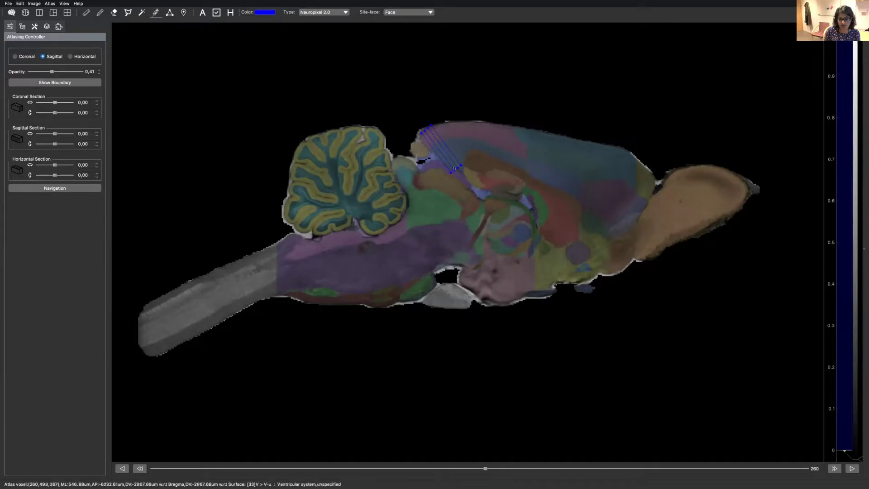
left_click(59, 26)
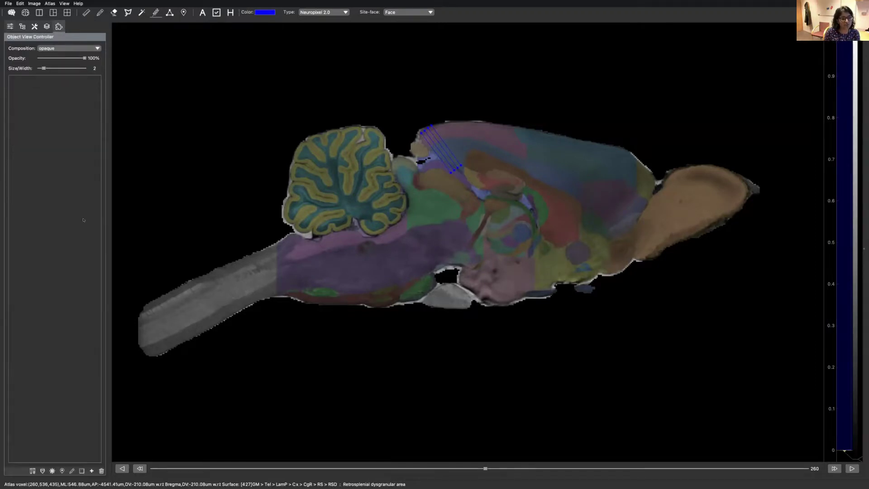
left_click(91, 471)
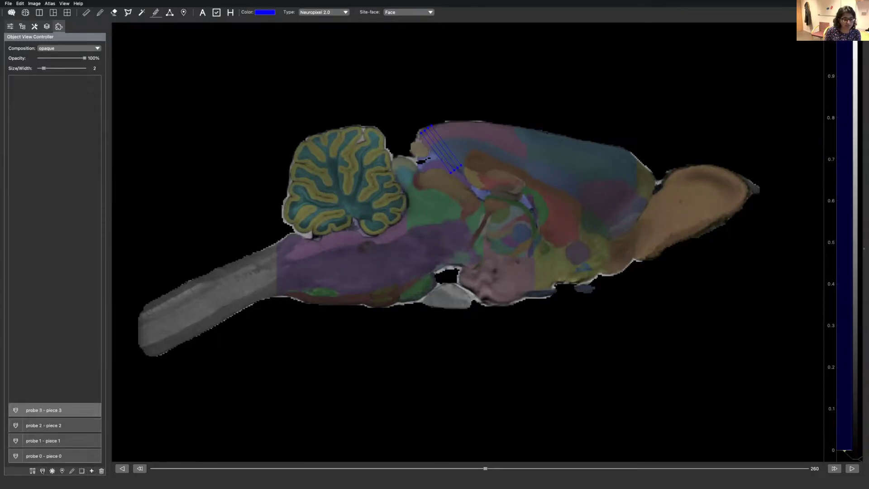
left_click(42, 470)
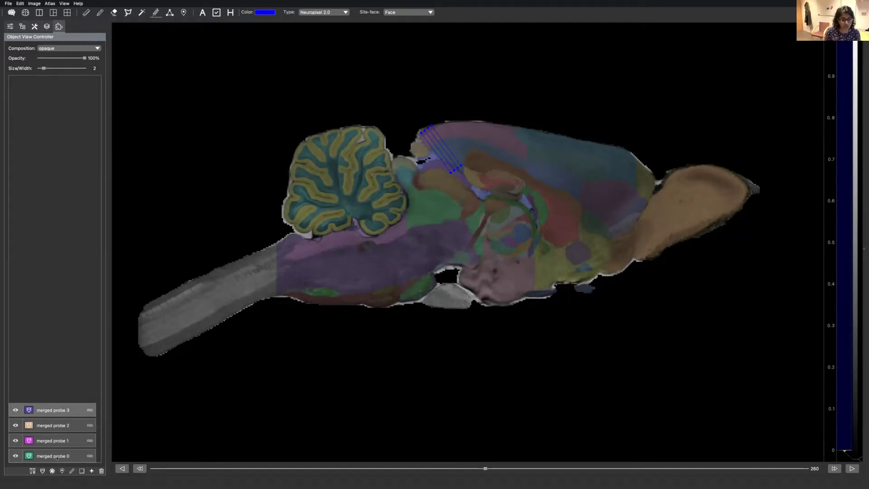
double_click(53, 456)
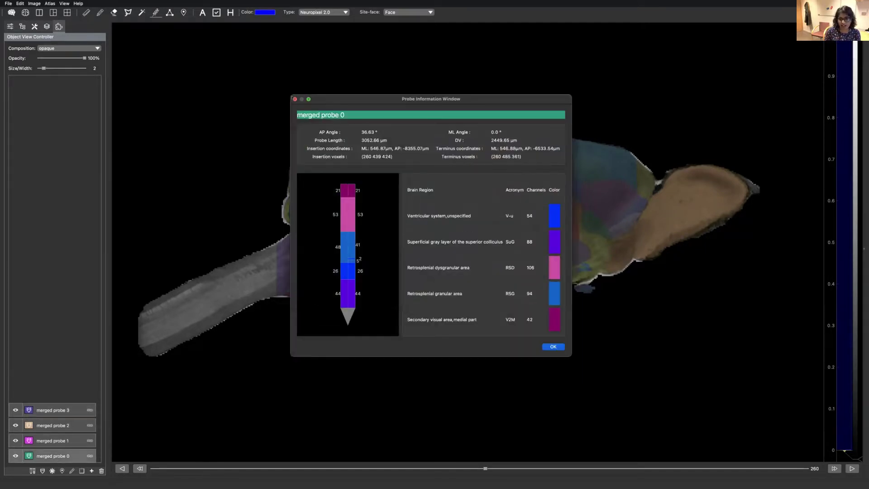
key("Return")
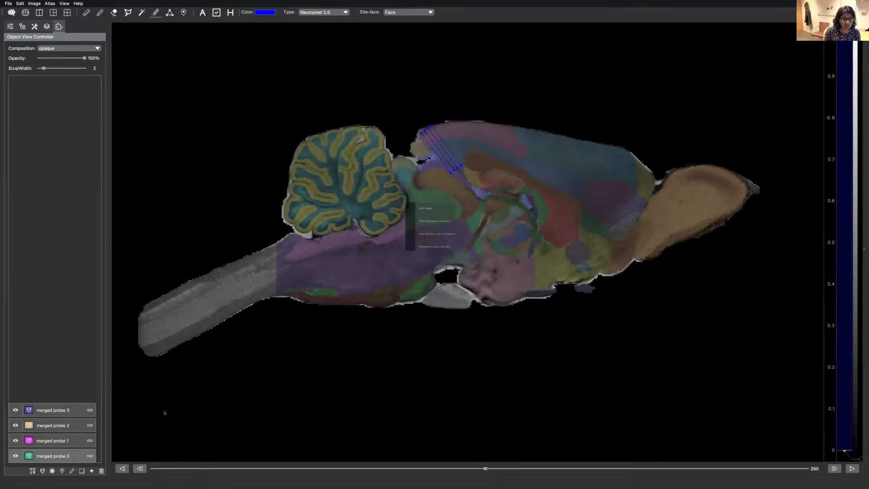
double_click(53, 440)
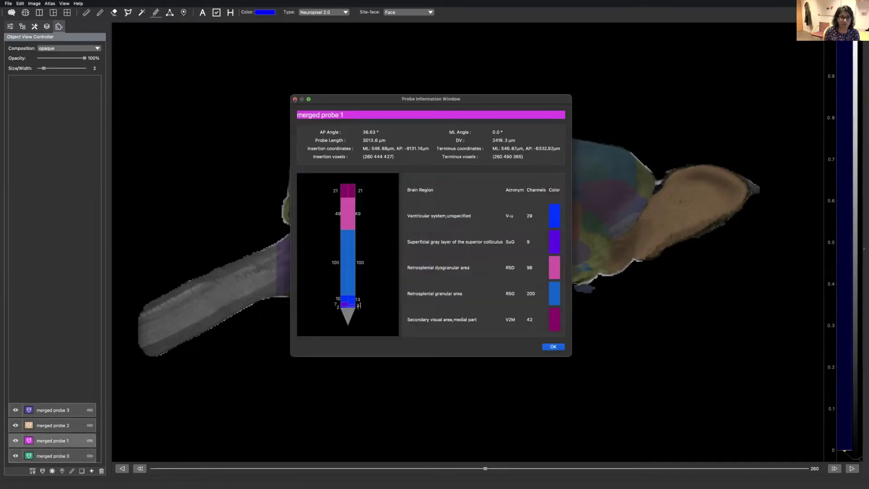
left_click(295, 98)
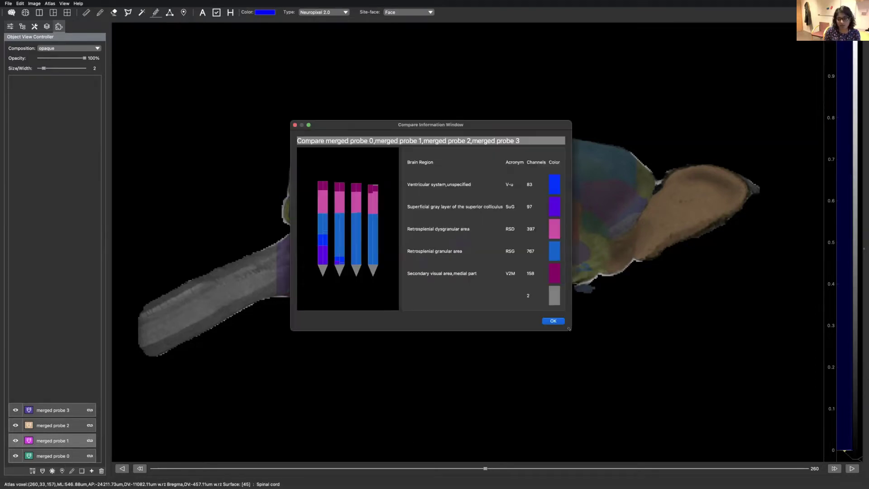
left_click_drag(569, 328, 616, 349)
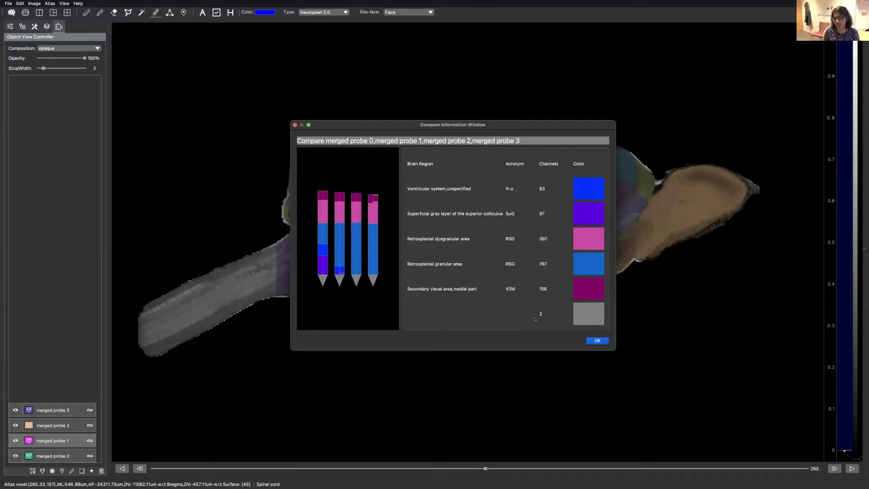
left_click(601, 343)
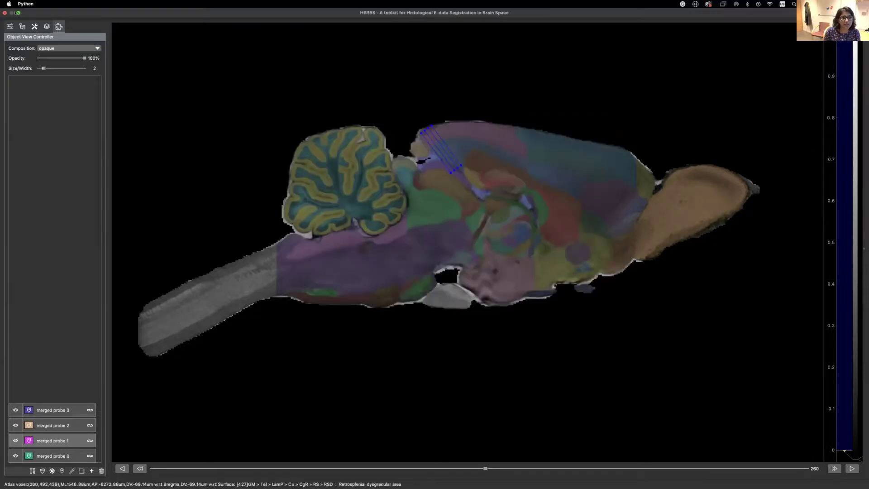
Step: Exit HERBS full-screen mode
left_click(18, 12)
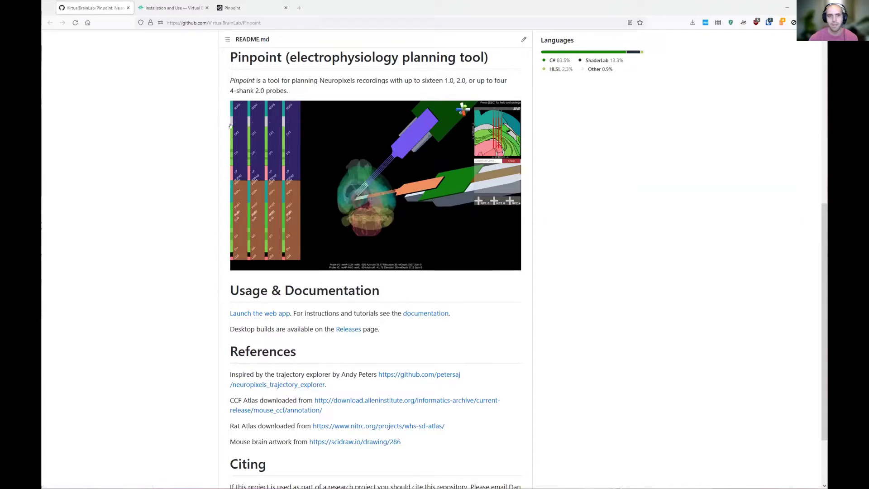
Step: Switch to the Pinpoint 'Installation and Use' documentation page
left_click(163, 8)
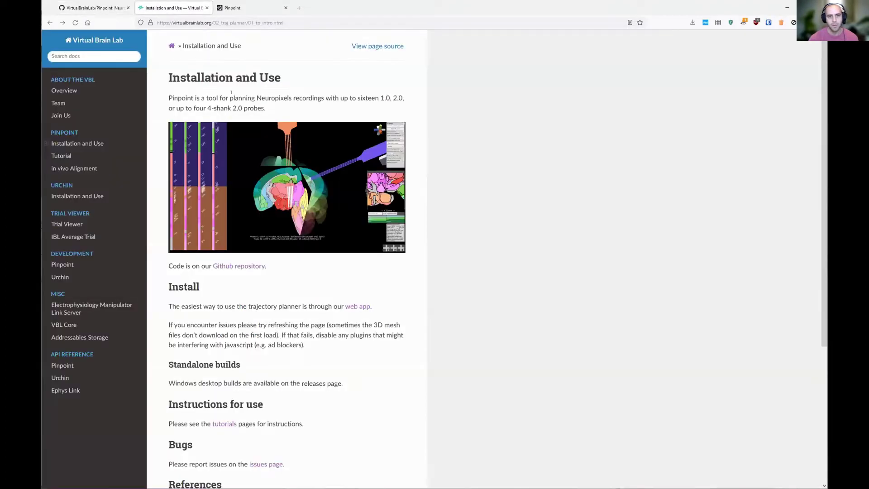
Step: Scroll through the Pinpoint Tutorial overview, then switch to the Pinpoint web app
left_click(71, 156)
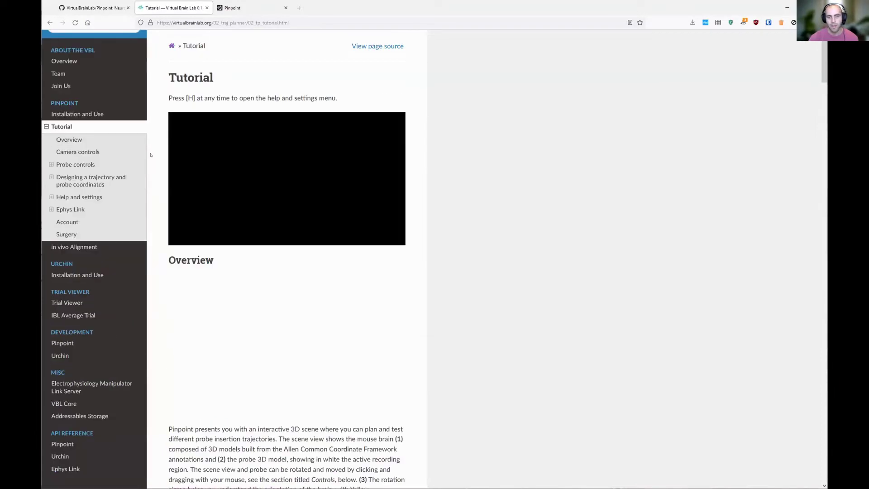
scroll(152, 161, "down", 5)
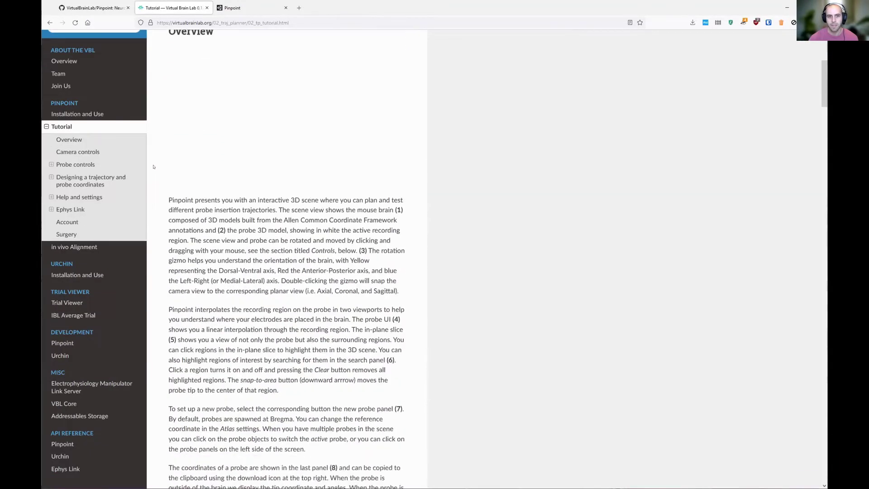
scroll(153, 167, "down", 7)
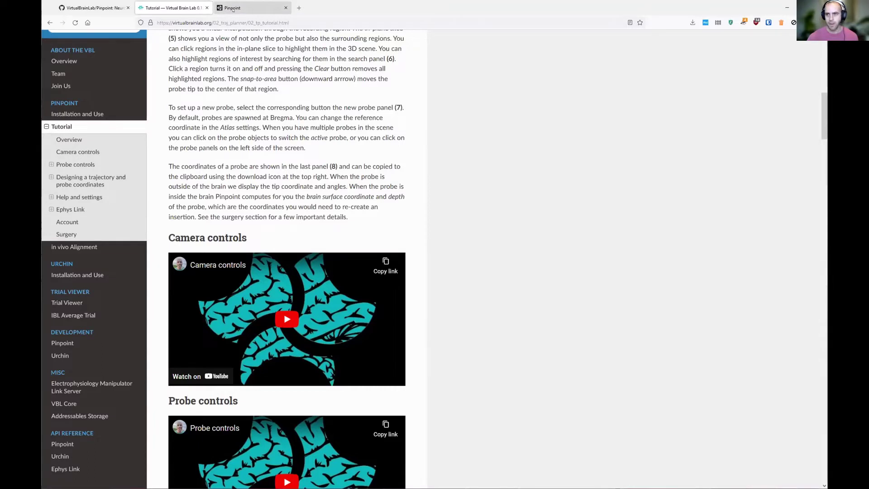
left_click(232, 8)
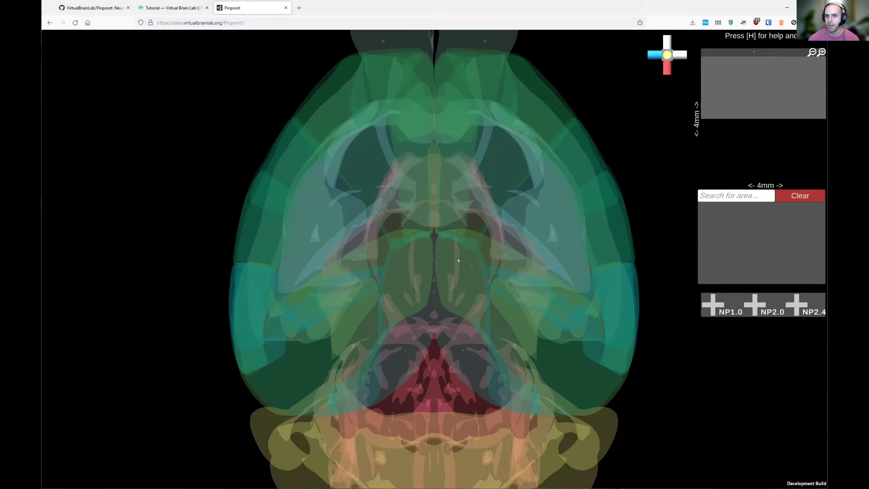
Step: Zoom out and rotate the 3D mouse brain to an angled view
scroll(440, 261, "down", 3)
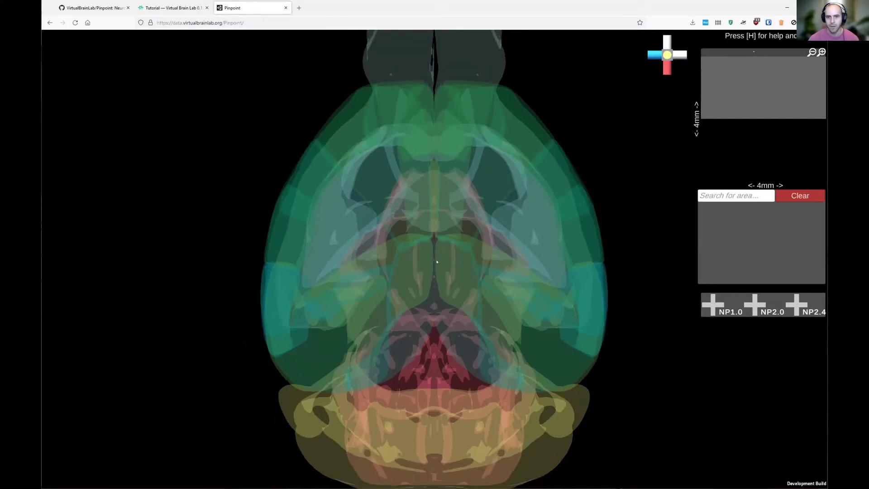
scroll(437, 262, "down", 3)
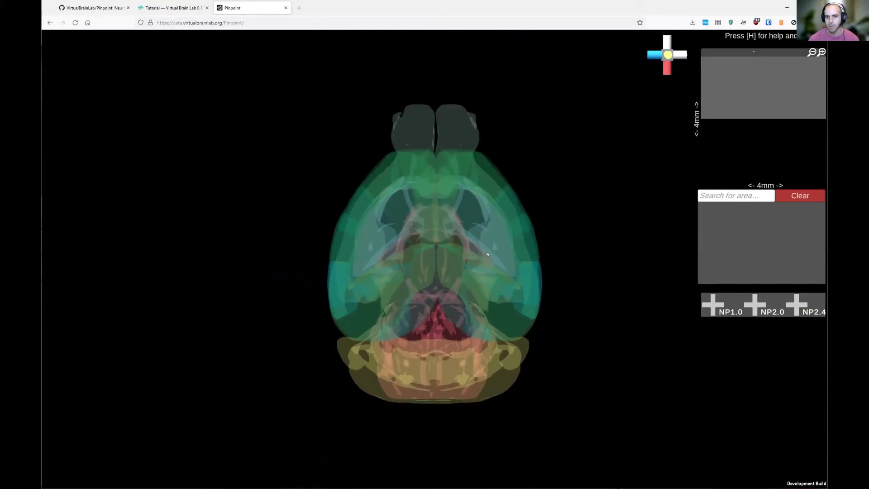
mouse_move(448, 261)
left_mouse_down()
mouse_move(440, 193)
mouse_move(468, 217)
mouse_move(434, 259)
left_mouse_up()
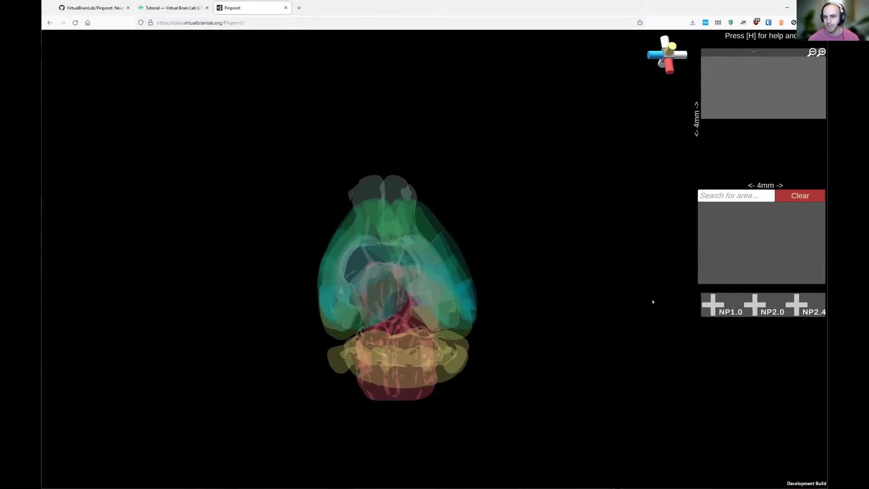
Step: Add a Neuropixels 1.0 probe, drive it into the brain, and angle it to Theta 20, Phi -30
left_click(713, 305)
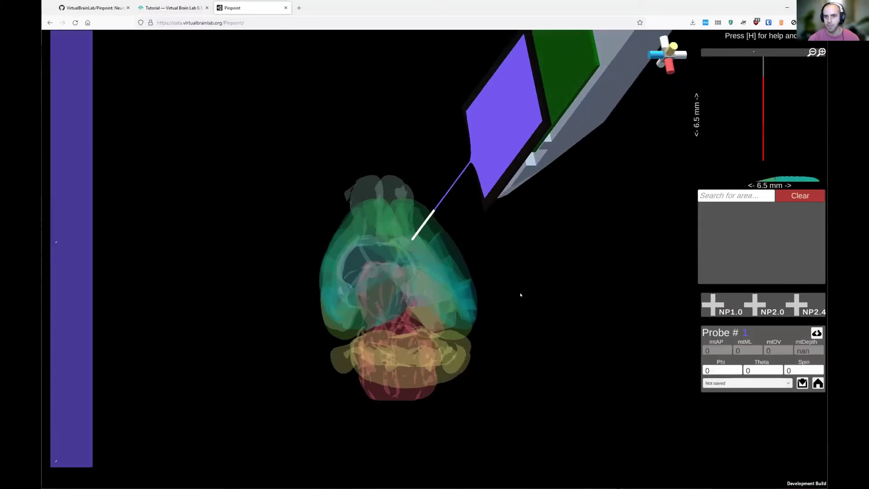
left_click_drag(521, 294, 495, 266)
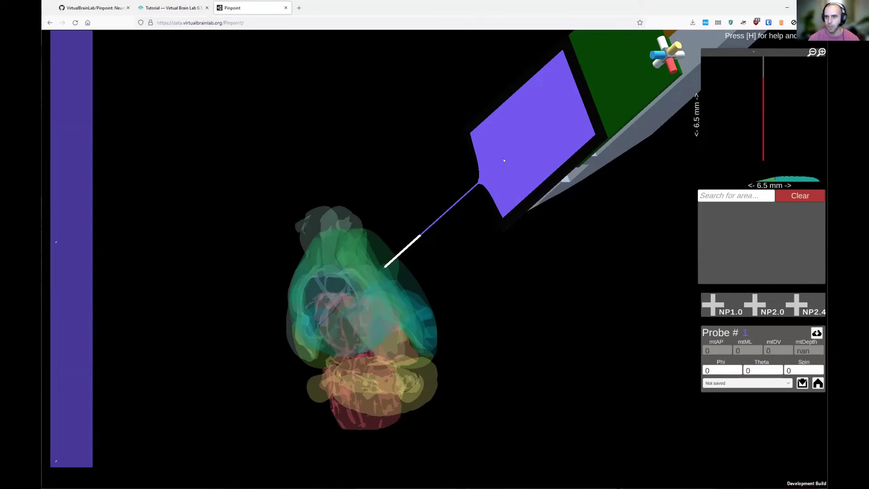
left_click_drag(504, 160, 339, 272)
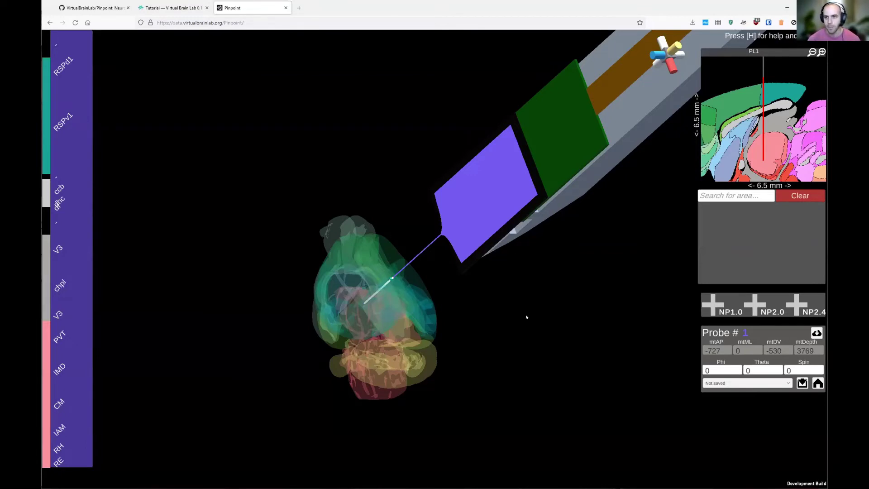
left_click_drag(526, 316, 537, 301)
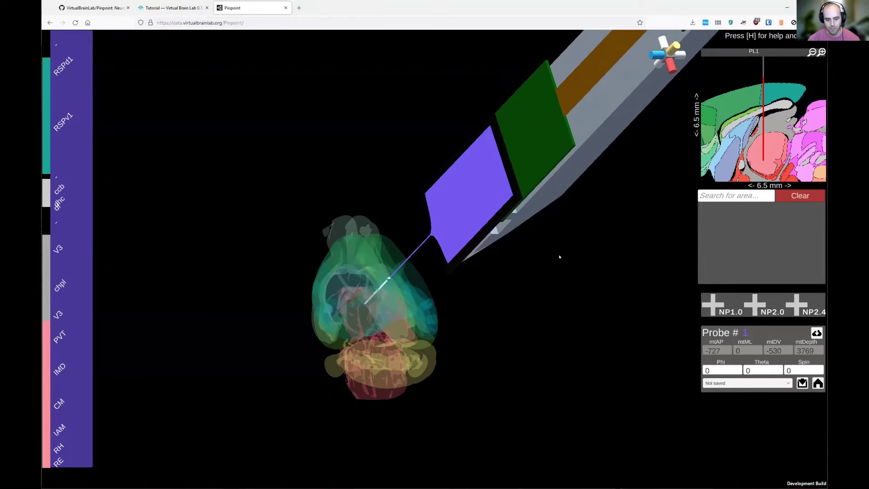
key("r")
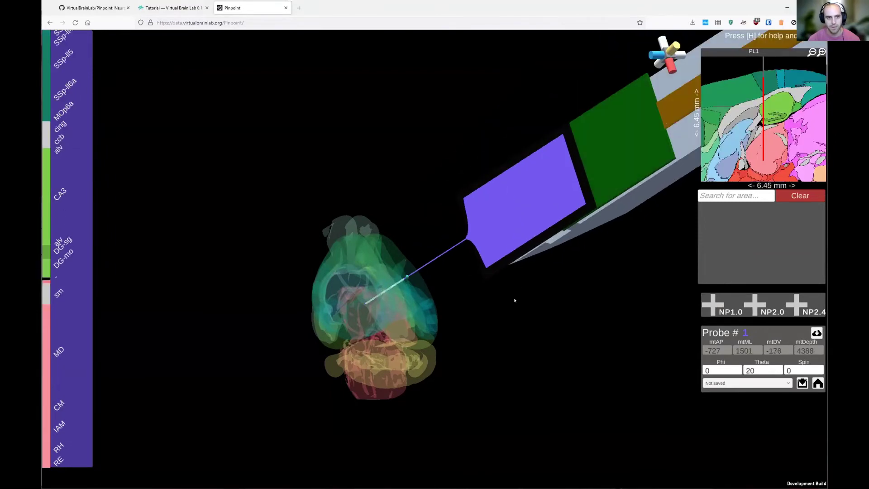
key("q")
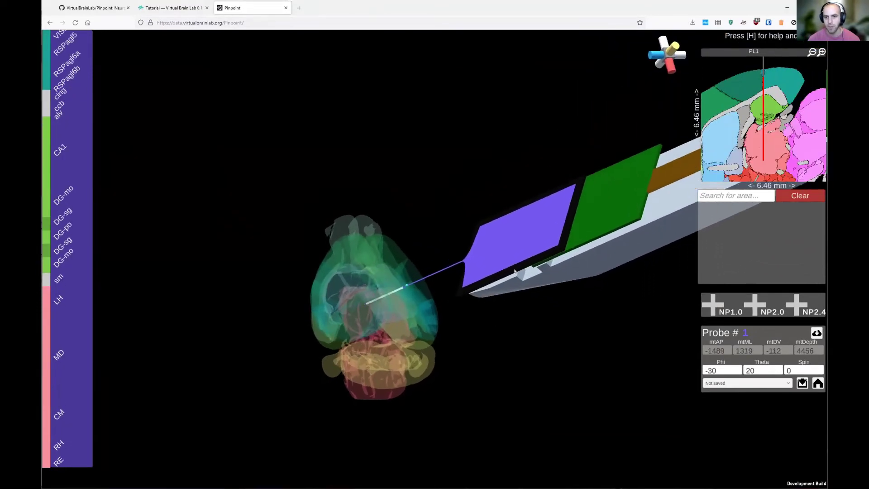
Step: Highlight the VISp and VTA areas using the area search
left_click(714, 196)
type("visp")
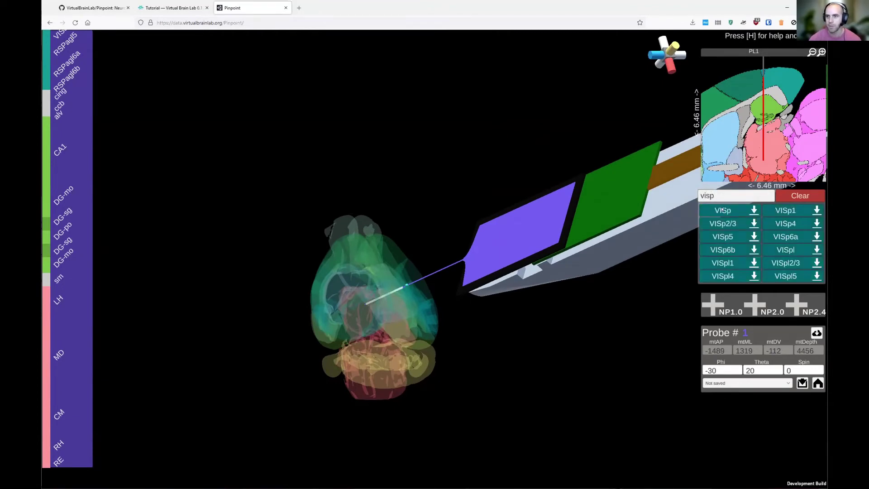
left_click(723, 211)
left_click(726, 196)
type("vta")
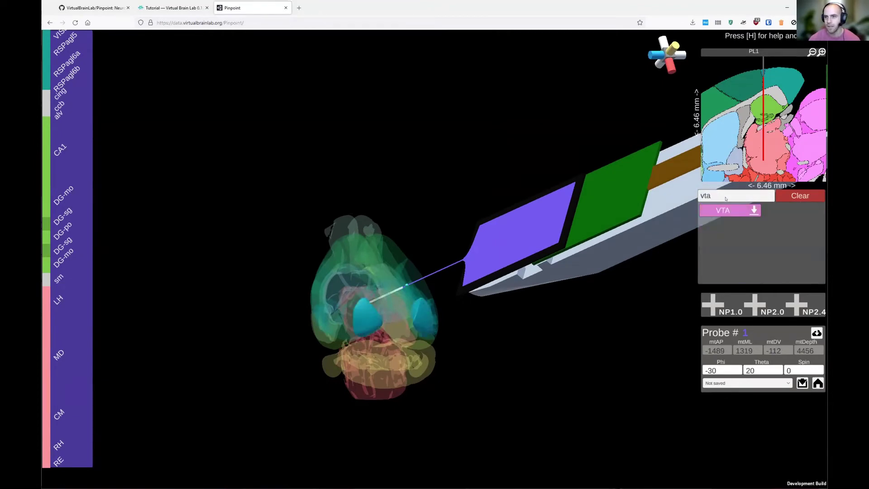
Step: Snap probe 1 onto the area targets, ending near VTA at AP -3406, ML 2085, and show the controls help
left_click_drag(537, 290, 488, 284)
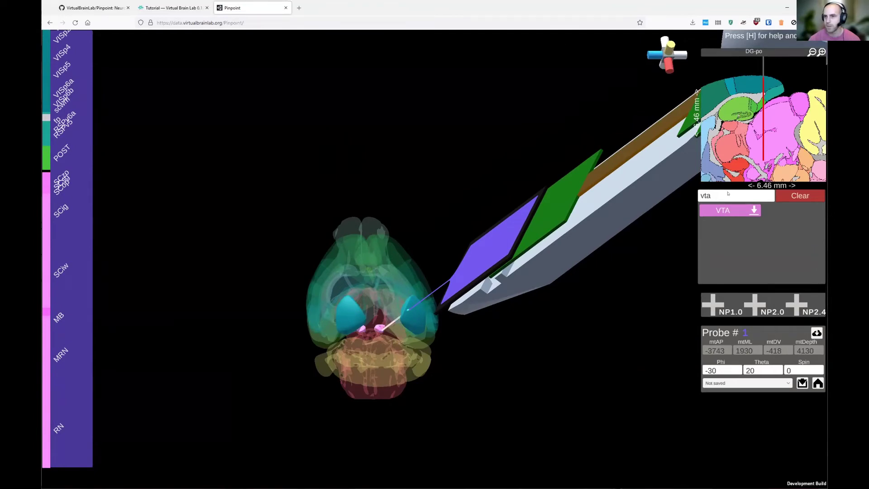
left_click(754, 210)
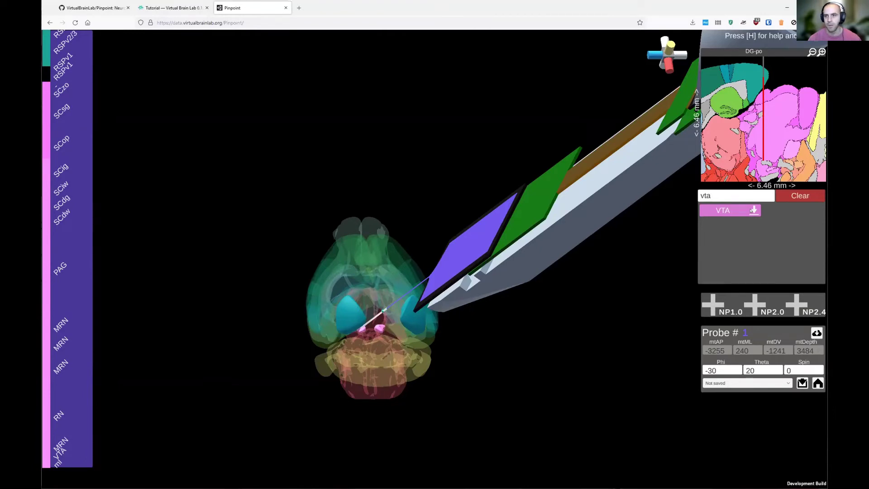
left_click(753, 210)
left_click_drag(571, 271, 482, 306)
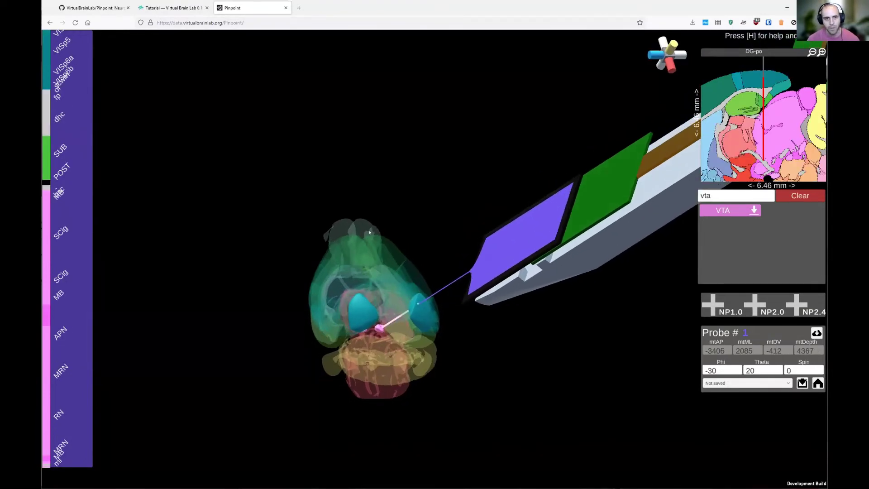
key("h")
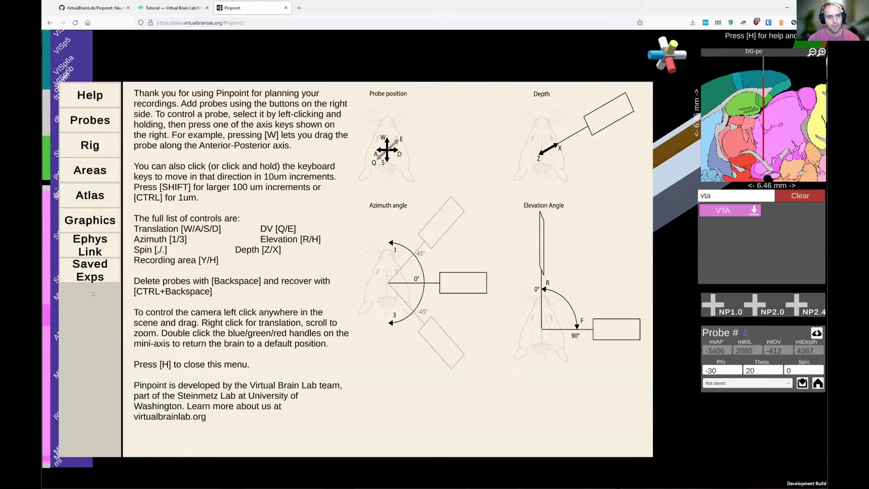
Step: Turn on the Implant Well and Mouse Skull in Rig settings, then orbit around them
left_click(105, 153)
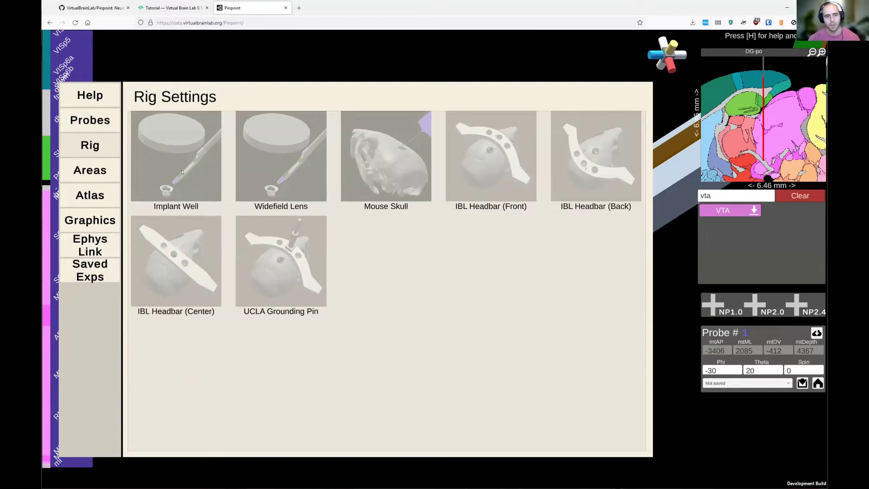
left_click(190, 171)
left_click(390, 190)
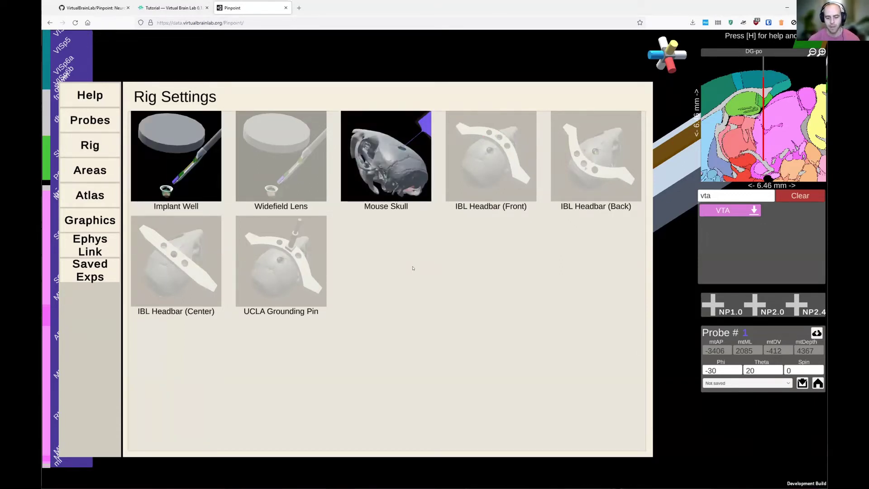
key("h")
left_click_drag(396, 260, 381, 307)
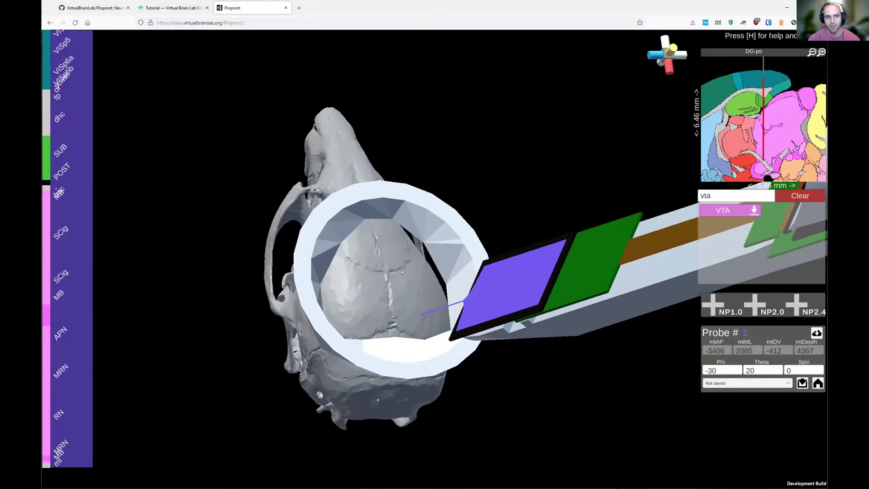
Step: Tilt probe 1 to Theta 40, then back to Theta 30 to clear the implant well
left_click_drag(402, 271, 426, 245)
key("r")
key("r")
key("r")
key("r")
key("r")
key("r")
key("r")
key("r")
key("r")
key("r")
key("r")
key("r")
key("r")
key("r")
key("r")
key("r")
key("r")
key("r")
key("r")
key("r")
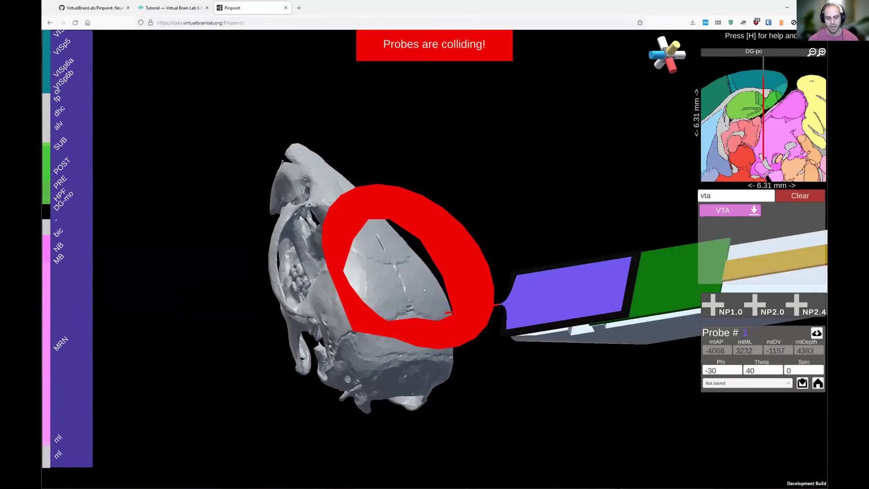
key("f")
key("f")
key("f")
key("f")
key("f")
key("f")
key("f")
key("f")
key("f")
key("f")
left_click_drag(413, 284, 457, 290)
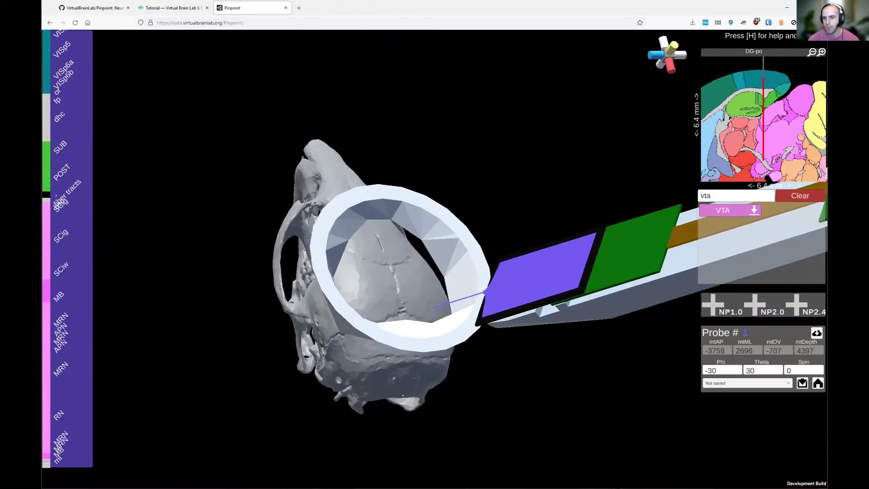
Step: Add probe 2 at AP -1482, ML 900, depth 3982, tilted to Theta 30
left_click(717, 307)
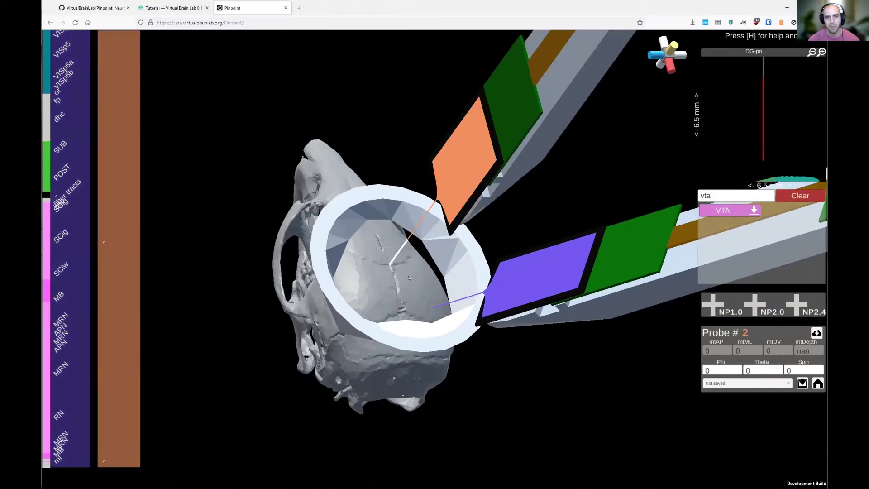
key("r")
key("r")
key("r")
key("r")
key("r")
key("r")
key("r")
key("r")
key("r")
key("r")
key("r")
key("r")
key("r")
key("r")
key("r")
key("r")
key("r")
key("r")
key("r")
key("r")
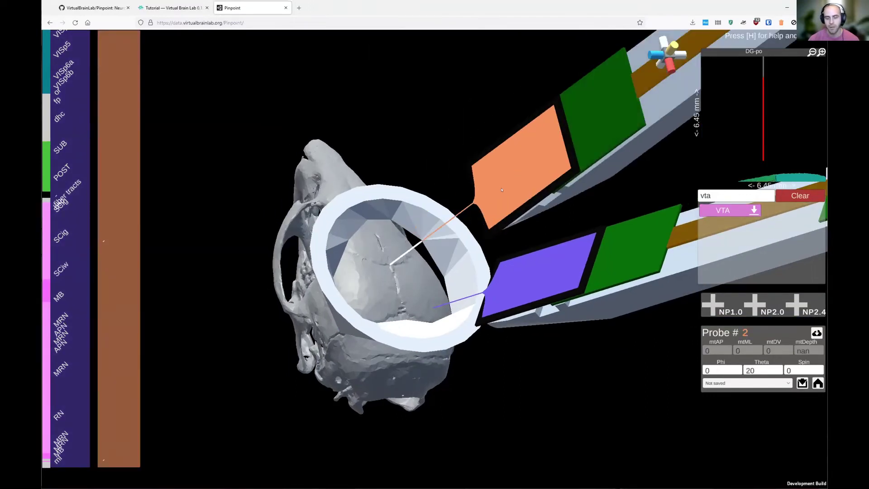
left_click_drag(501, 189, 537, 279)
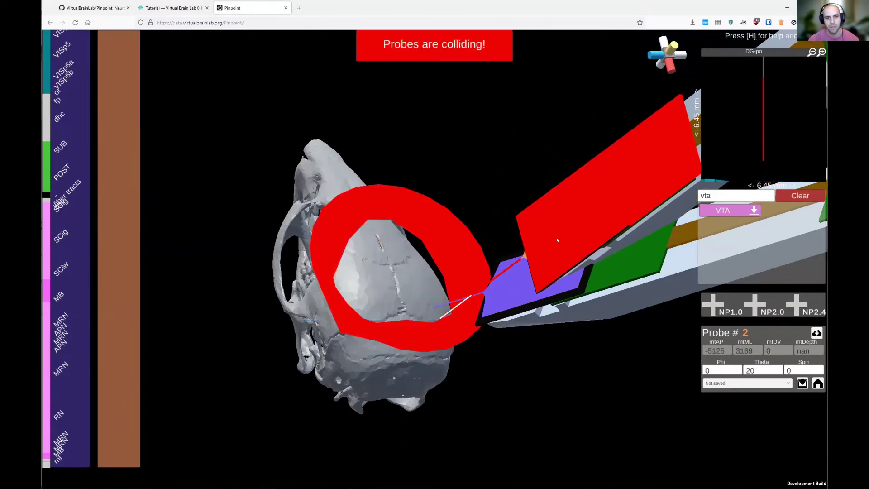
left_click_drag(557, 240, 482, 217)
key("r")
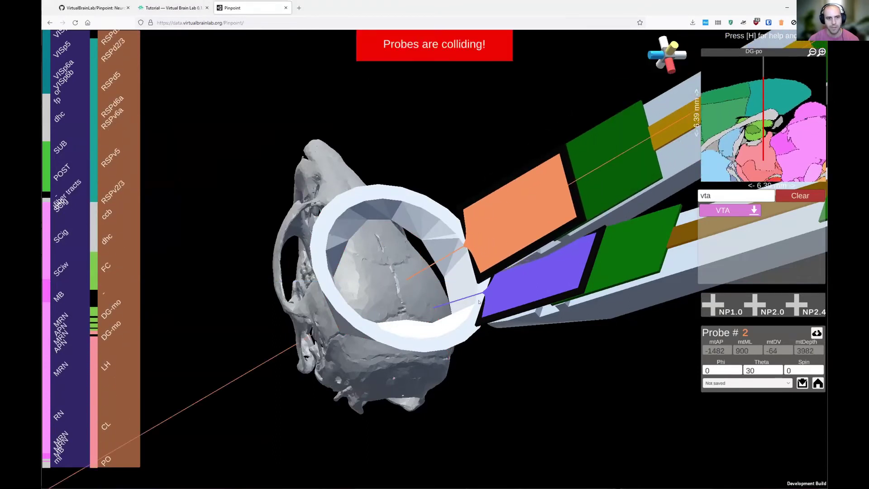
left_click_drag(524, 383, 385, 337)
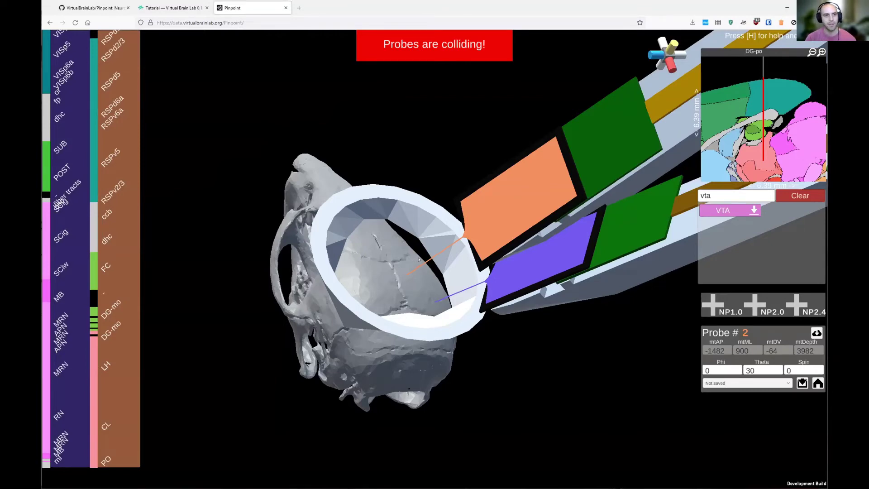
Step: Delete probe #2 with Backspace, leaving only probe 1
key("BackSpace")
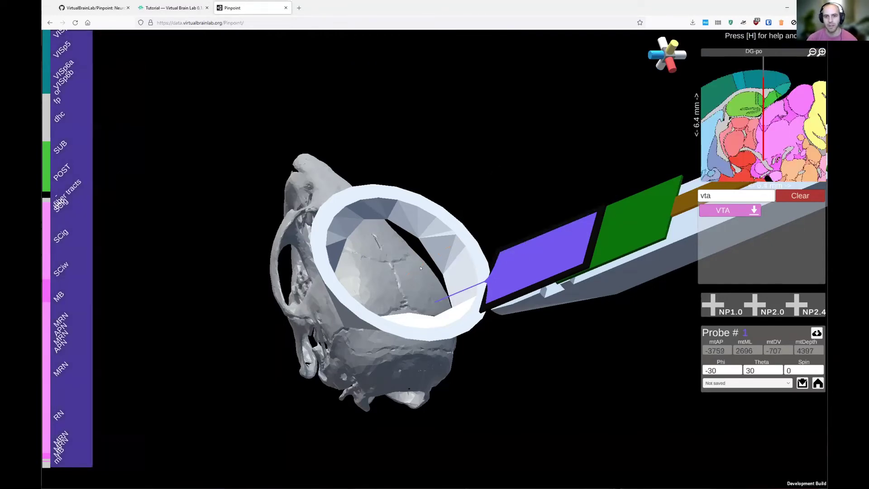
Step: Delete probe 1 and switch off the Mouse Skull in the settings
key("BackSpace")
key("h")
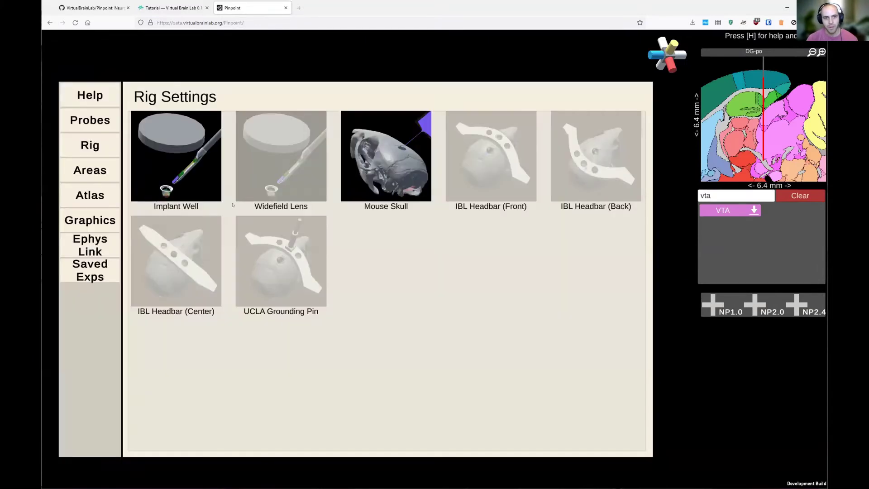
left_click(386, 154)
left_click(90, 195)
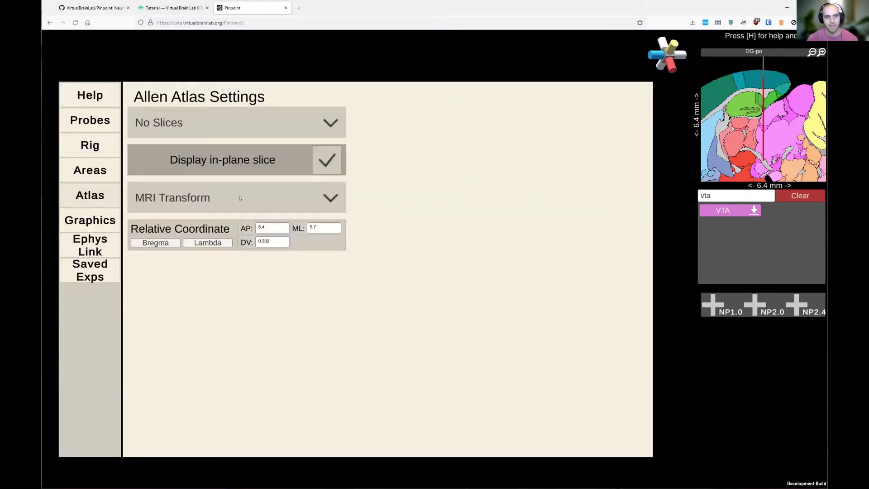
key("h")
Step: Snap the brain to a sagittal view and set the atlas transform to CCF Atlas
left_click(652, 54)
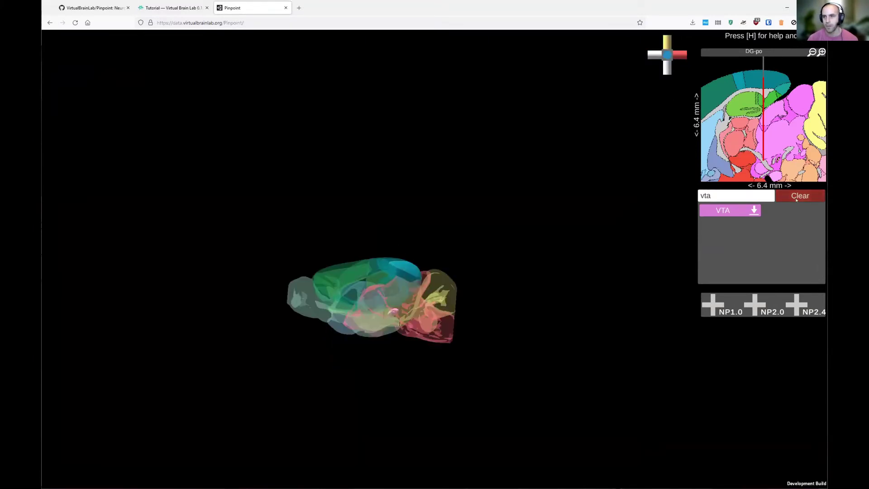
scroll(423, 300, "up", 8)
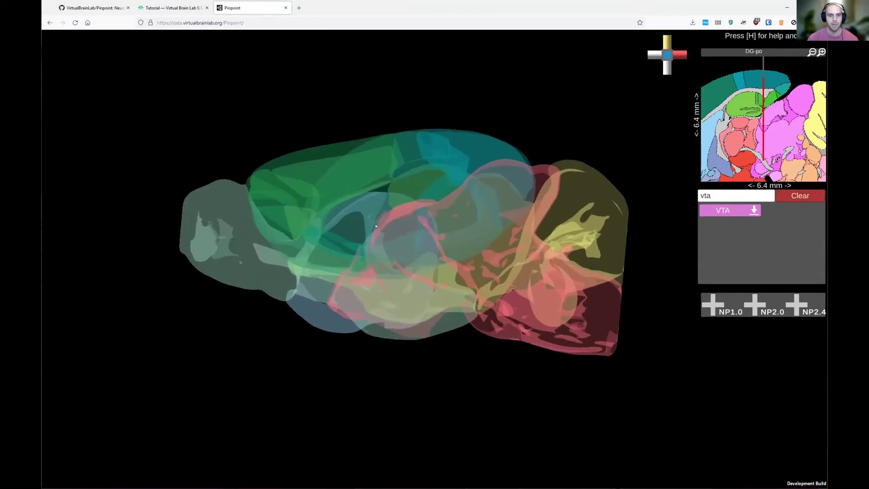
key("h")
left_click(253, 197)
left_click(256, 225)
key("h")
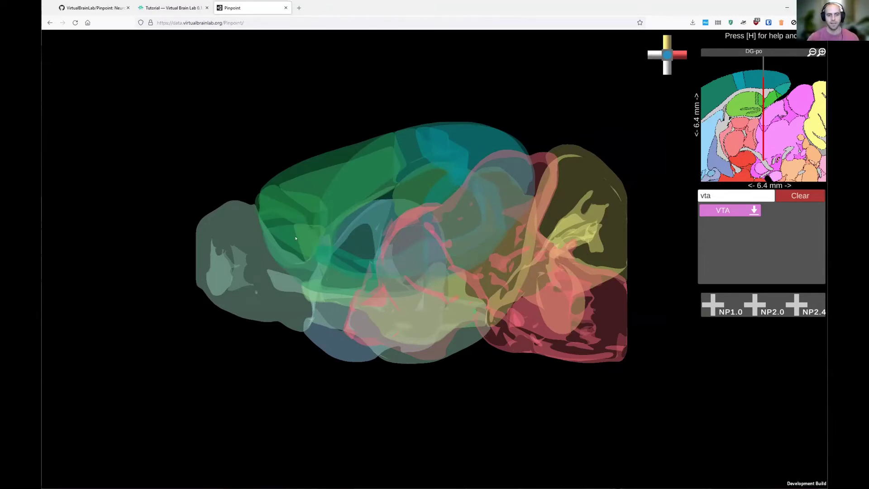
Step: Set the Allen Atlas transform to MRI Transform
key("h")
left_click(232, 212)
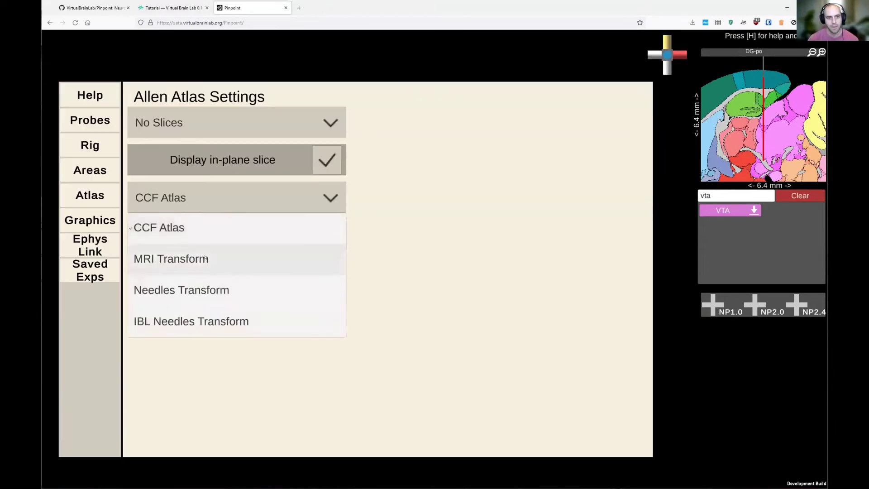
left_click(205, 261)
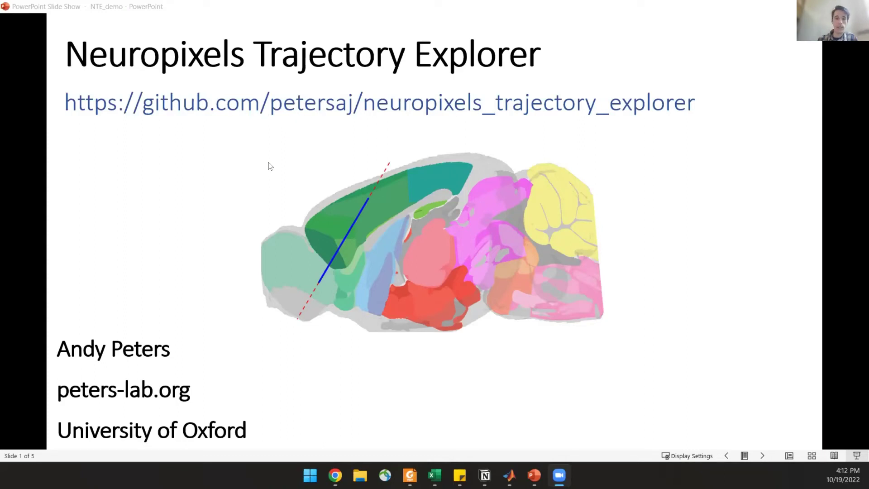
Step: Go to slide 2, 'Example trajectory: V1 to LGN', with its 3D probe path
key("Right")
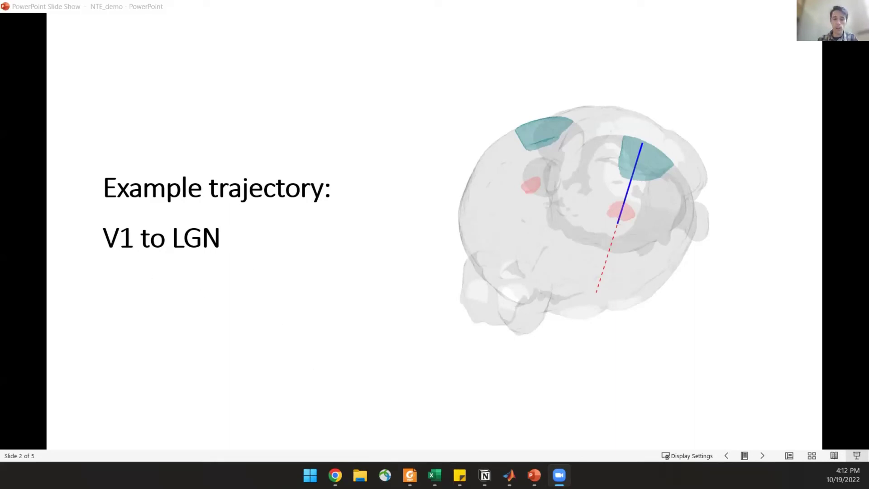
Step: Scroll through the neuropixels_trajectory_explorer README in Chrome, then return to the Trajectory Explorer figure
key("alt+Tab")
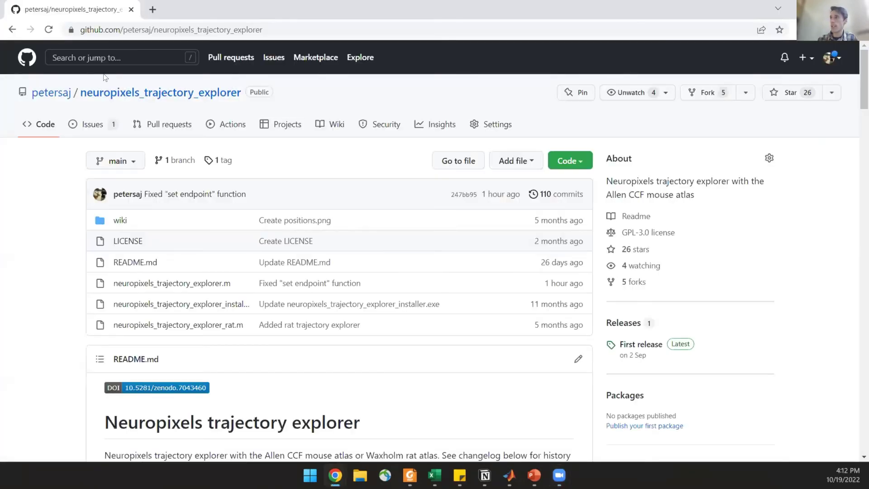
scroll(40, 279, "down", 5)
scroll(188, 289, "down", 17)
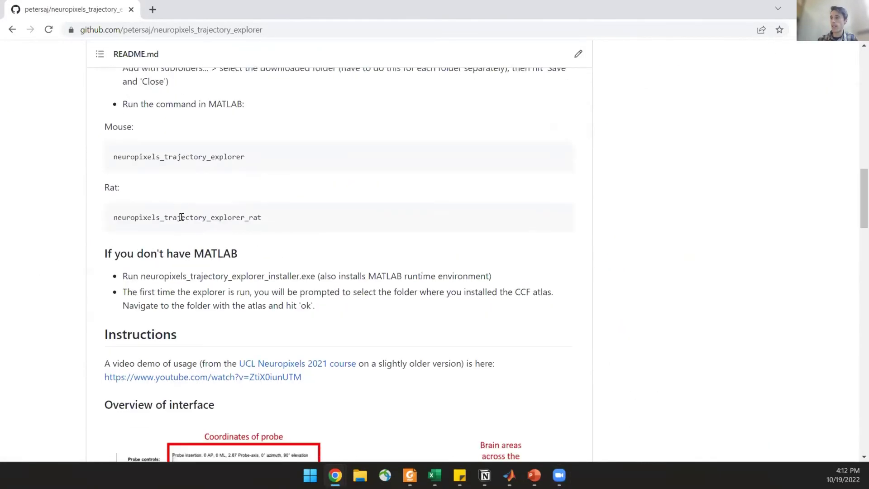
scroll(218, 259, "down", 20)
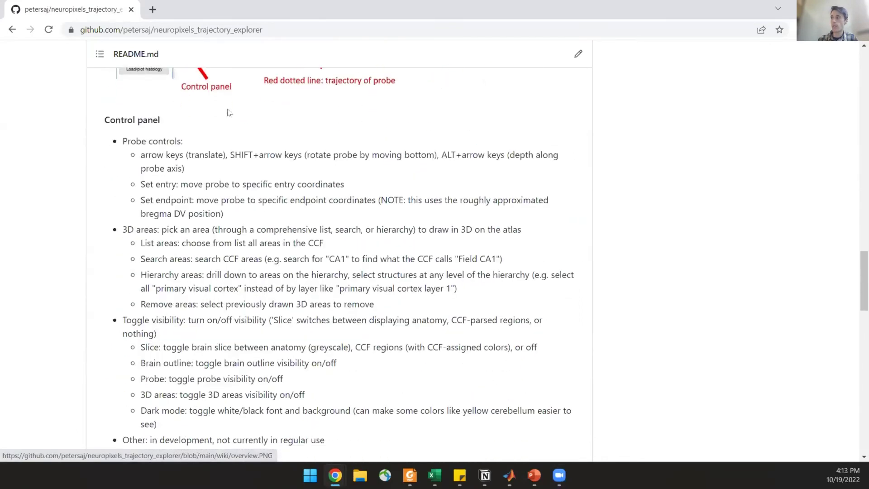
scroll(222, 279, "down", 9)
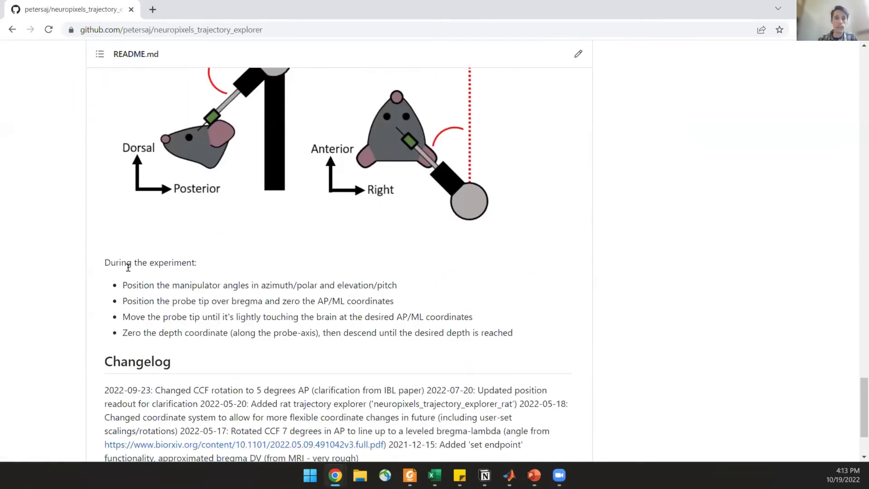
scroll(132, 274, "up", 20)
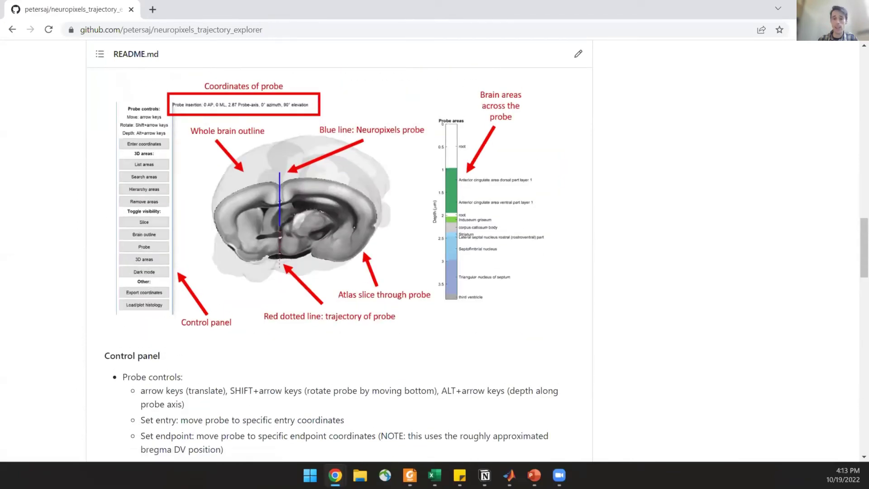
key("alt+Tab")
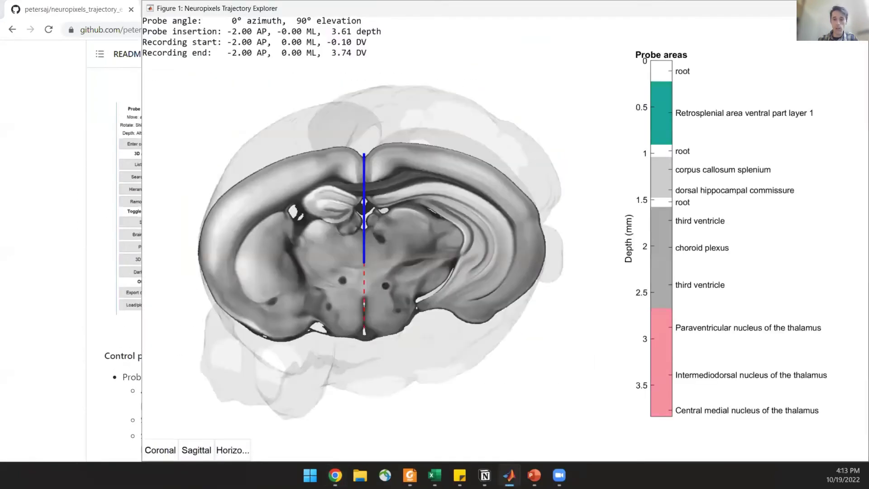
Step: Minimize the main MATLAB window so the Neuropixels Trajectory Explorer figure is in front
key("alt+Tab")
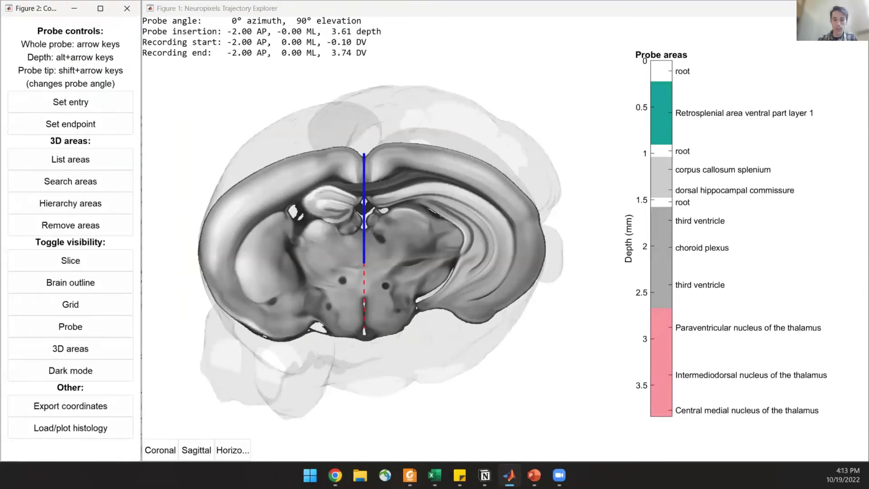
key("alt+Tab")
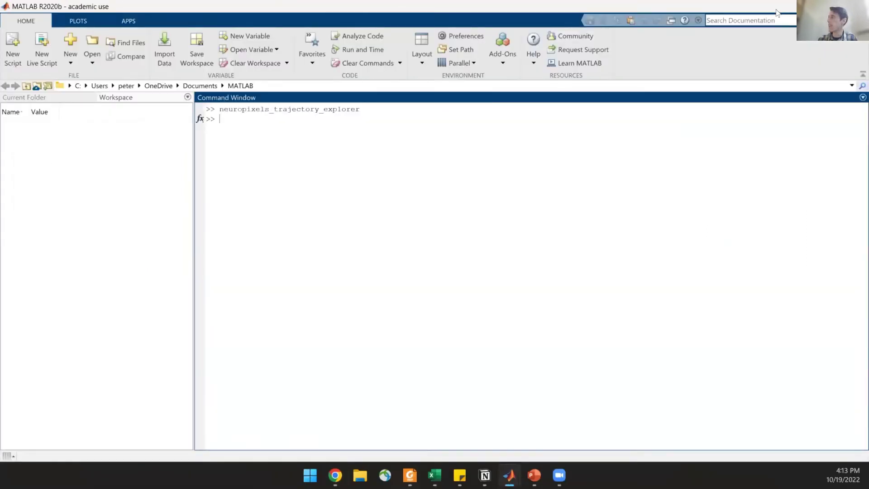
left_click(817, 6)
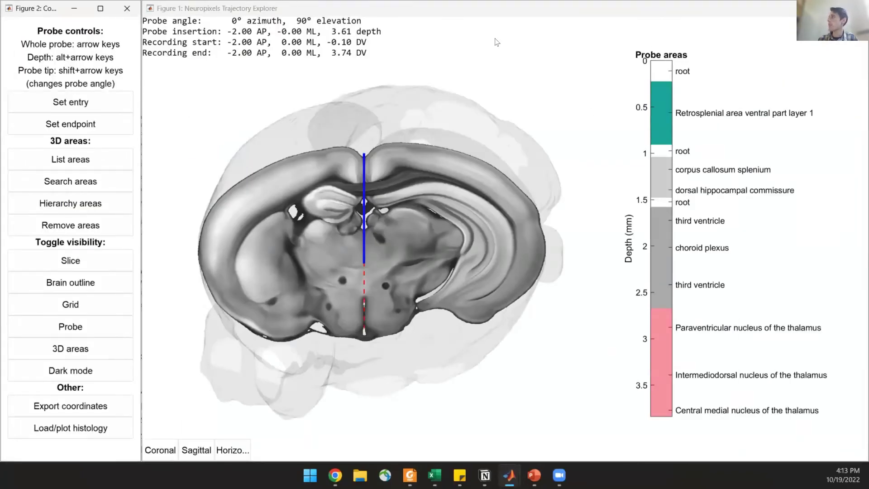
left_click(432, 28)
Step: Rotate the 3D brain slightly to show the coronal slice and vertical probe in depth
left_click(348, 253)
left_click_drag(348, 253, 303, 268)
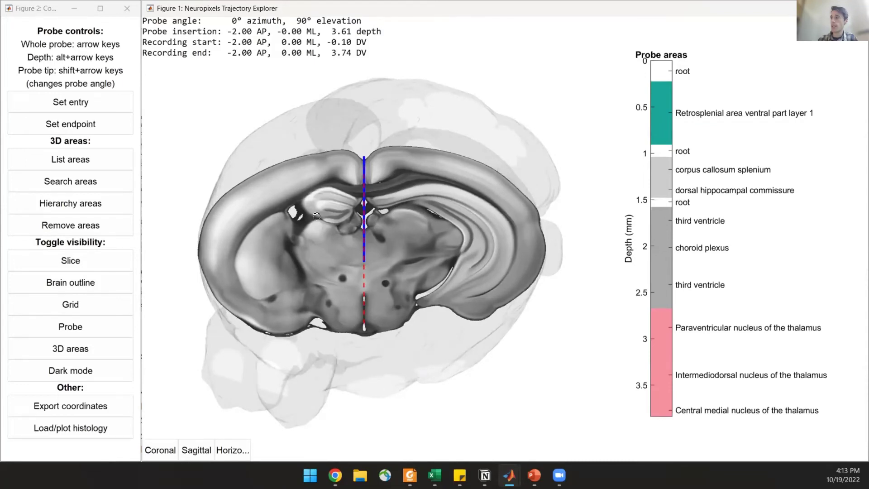
left_click_drag(311, 231, 340, 237)
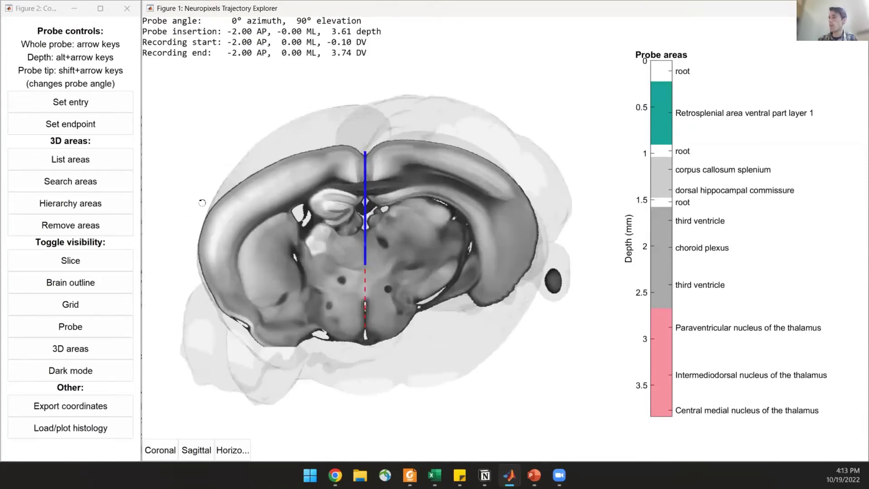
left_click(110, 152)
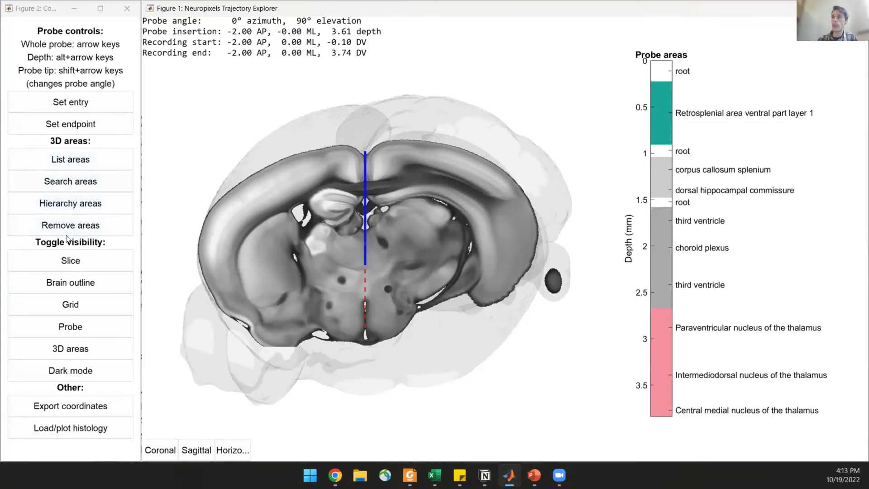
Step: Search brain areas and plot the Primary visual area as a 3D volume
left_click(69, 185)
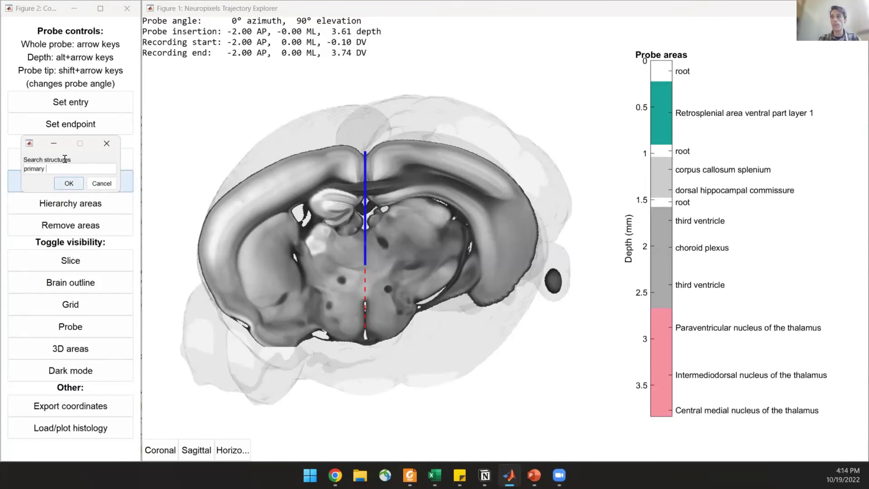
type("al")
key("Return")
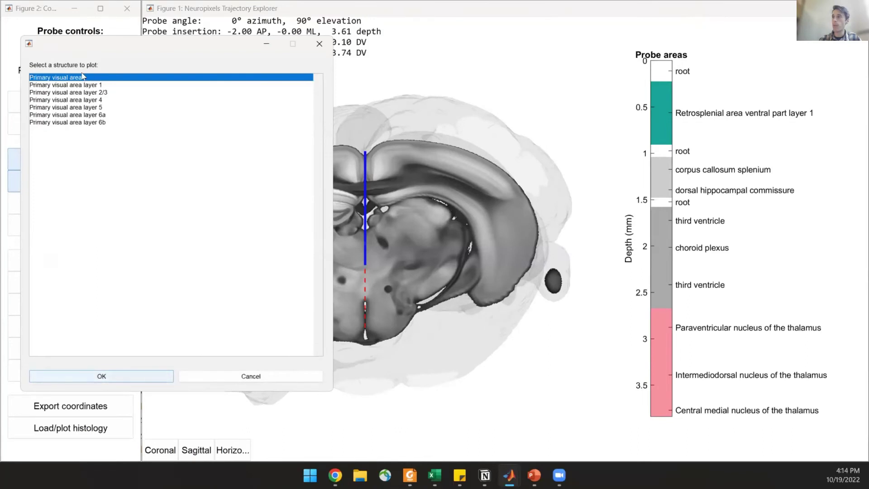
left_click(74, 369)
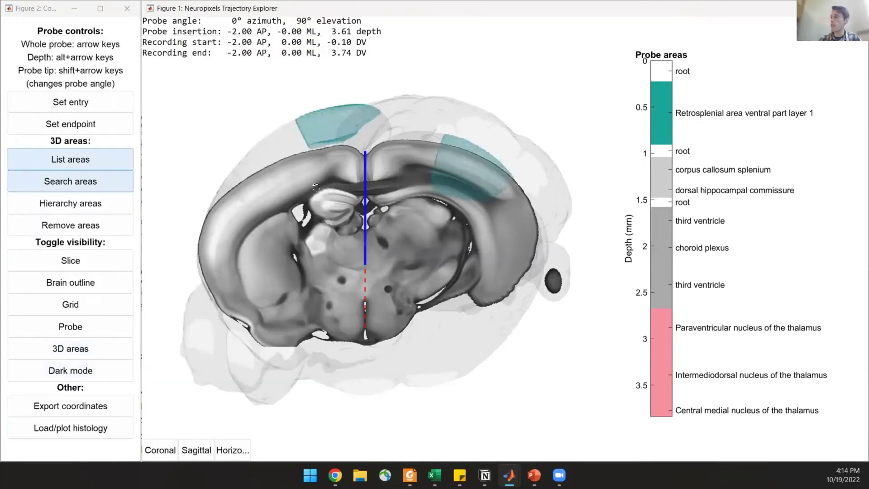
Step: Search 'lateral gen' and plot the Dorsal part of the lateral geniculate complex
left_click_drag(319, 154, 332, 115)
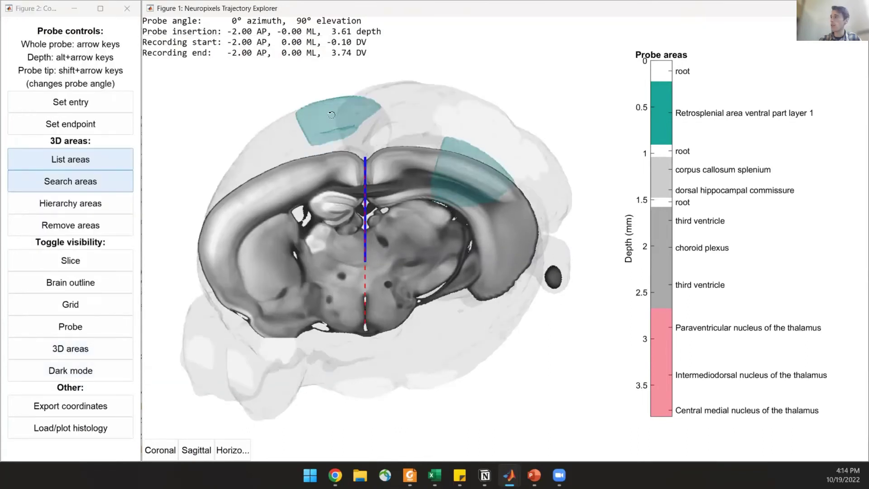
left_click(84, 181)
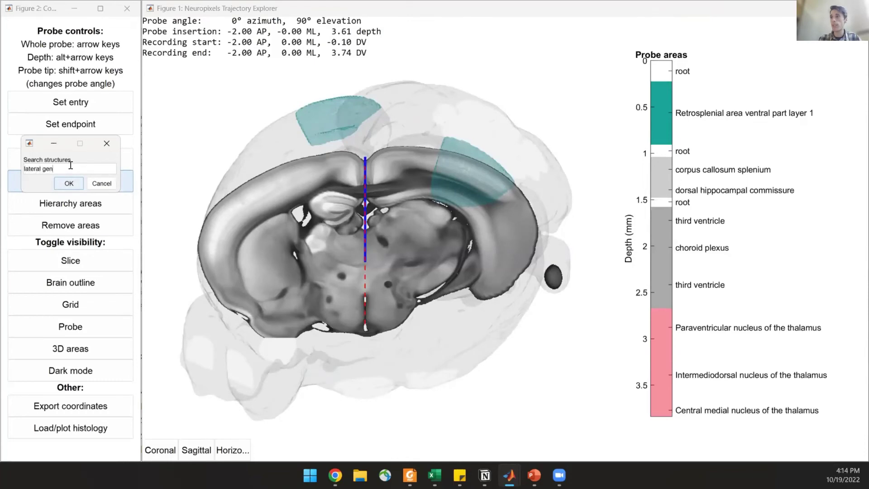
left_click(69, 184)
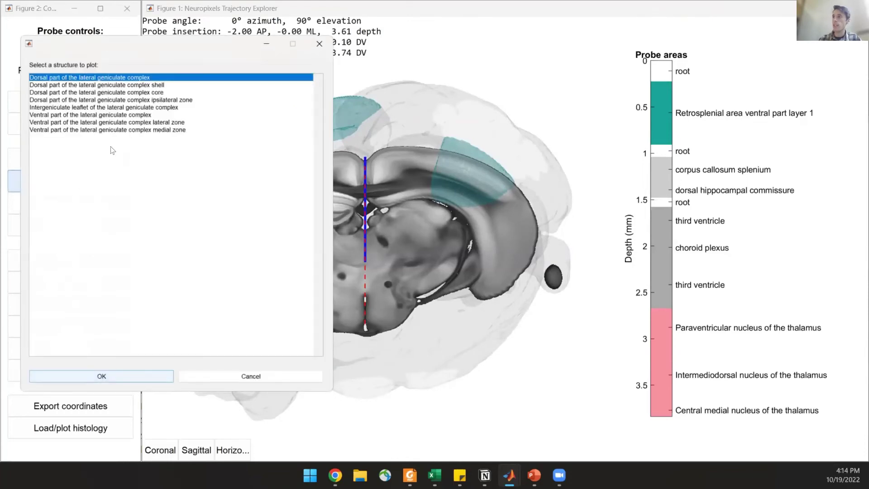
left_click(125, 376)
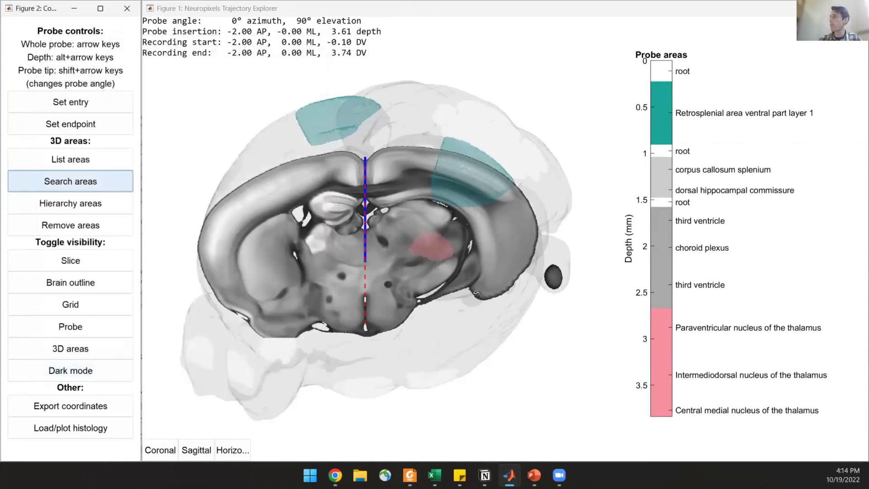
Step: Hide the atlas slice, keeping the brain outline shown and the coordinate grid off
left_click_drag(440, 217, 369, 217)
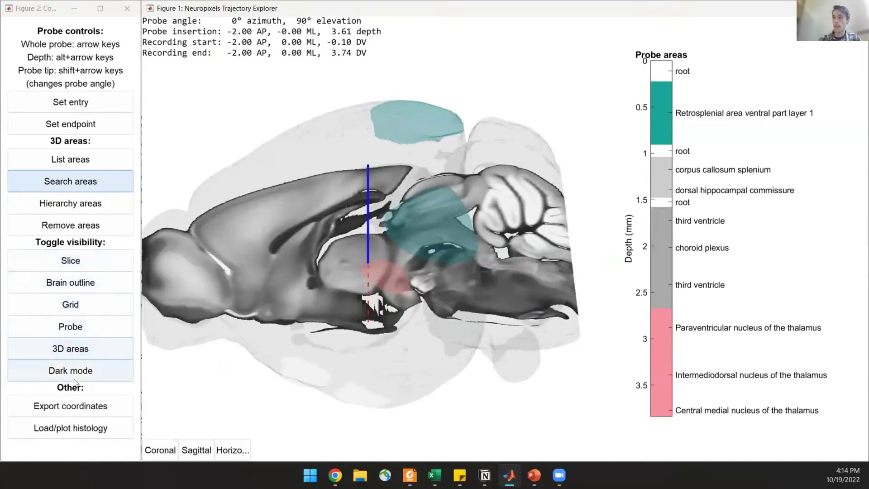
left_click(81, 260)
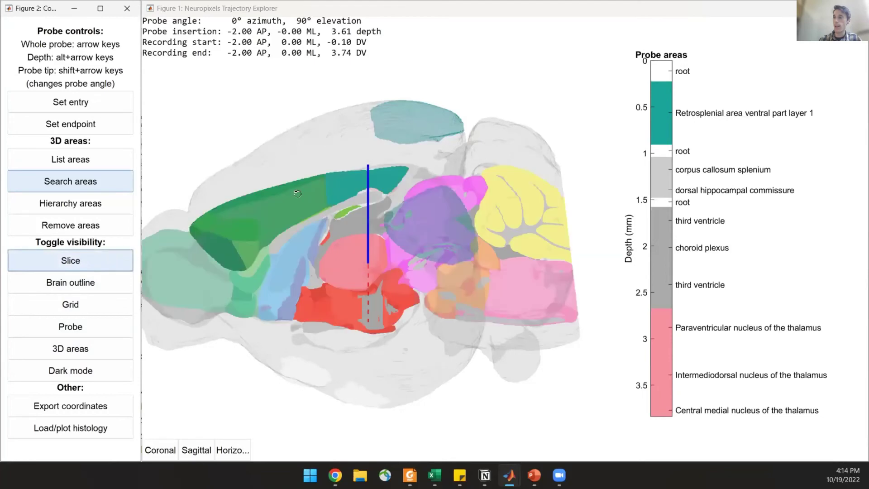
left_click(119, 262)
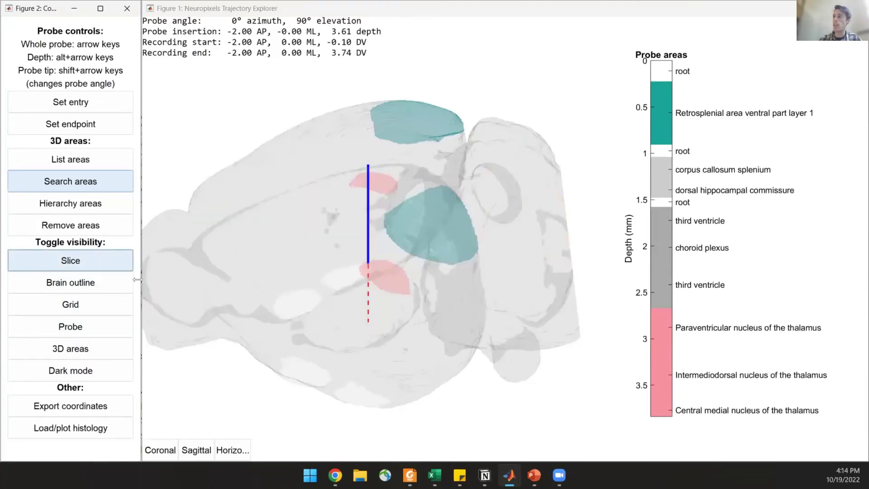
left_click(110, 277)
left_click(109, 277)
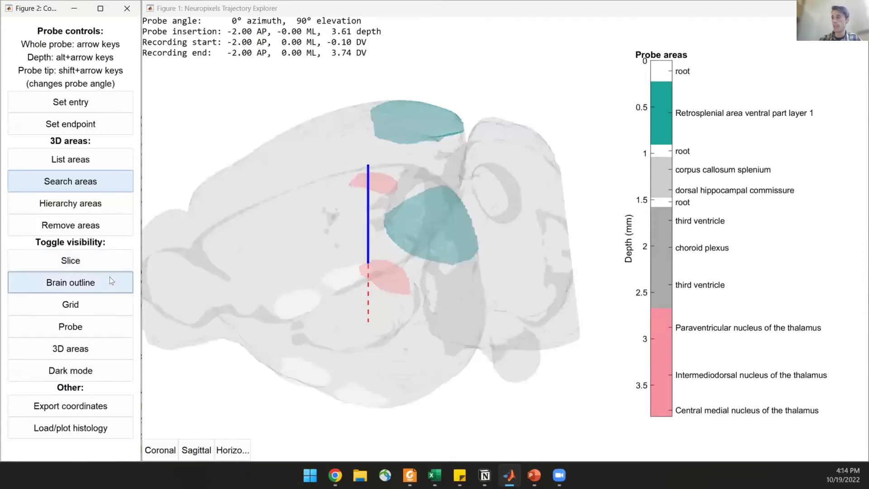
left_click(104, 302)
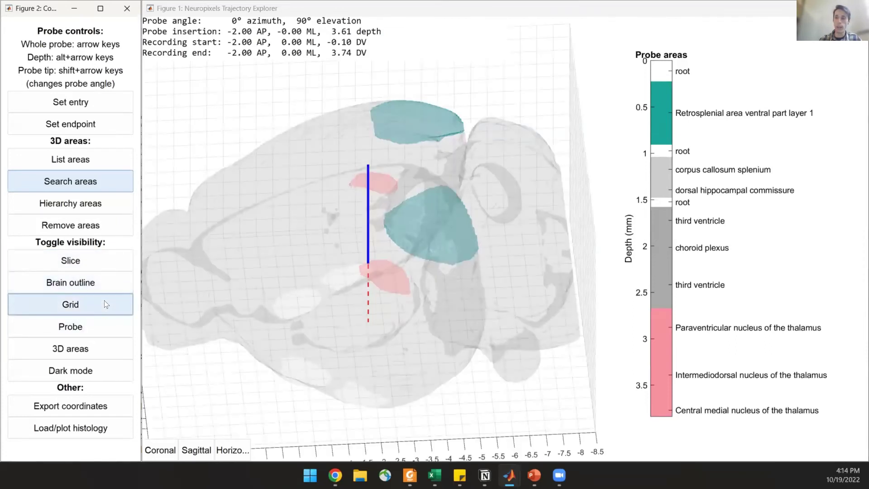
left_click(104, 300)
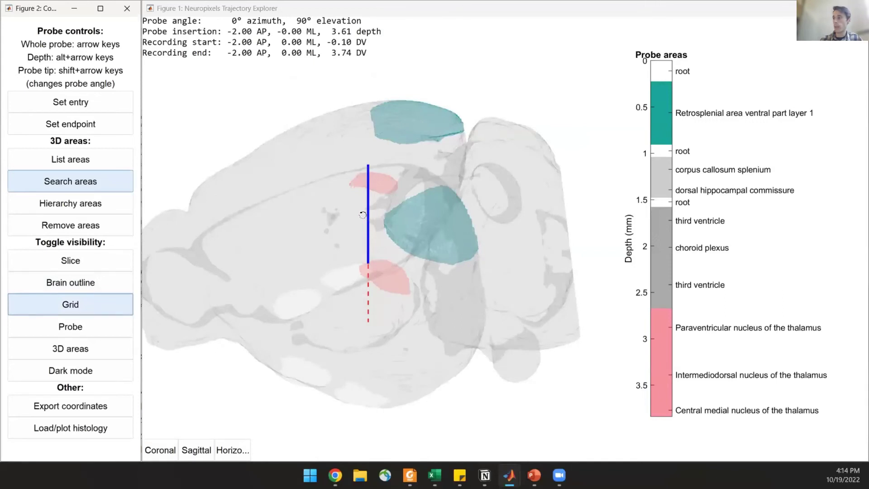
Step: From a top-down view, shift the probe to -3.30 AP, -2.70 ML with the arrow keys
left_click_drag(363, 215, 309, 237)
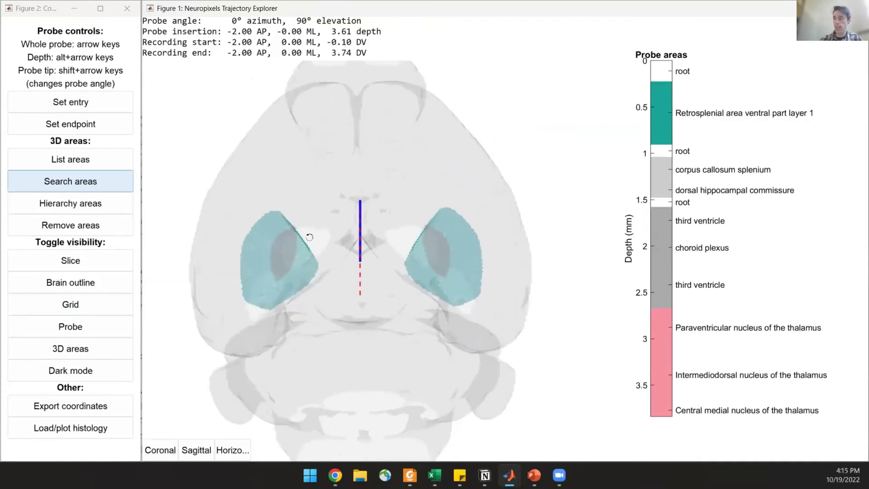
key("Down")
key("Down")
key("Down")
key("Down")
key("Down")
key("Down")
key("Down")
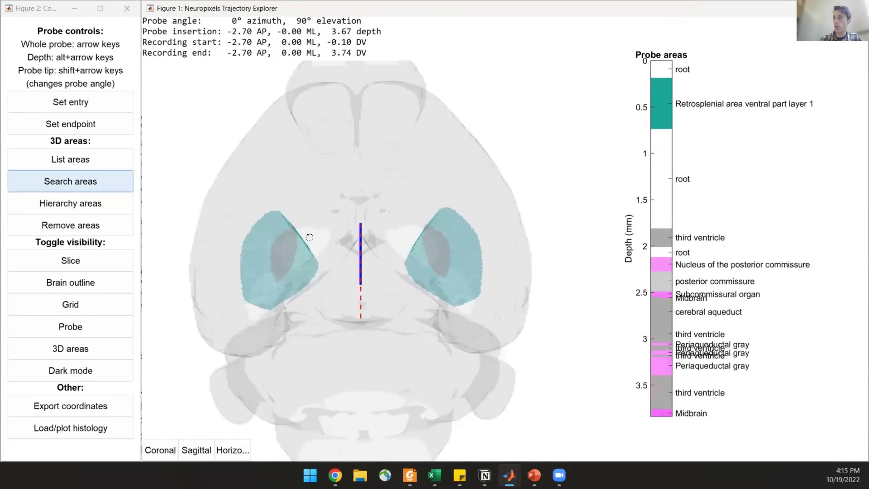
key("Down")
key("Down")
key("Down")
key("Down")
key("Down")
key("Down")
key("Left")
key("Left")
key("Left")
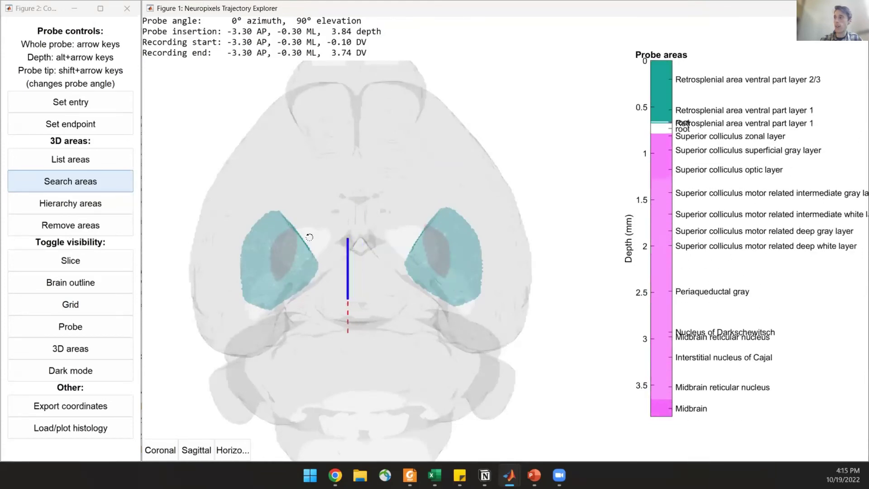
key("Left")
key("Left")
key("Left")
key("Left")
key("Left")
key("Left")
key("Left")
key("Left")
key("Left")
key("Left")
key("Left")
key("Left")
key("Left")
key("Left")
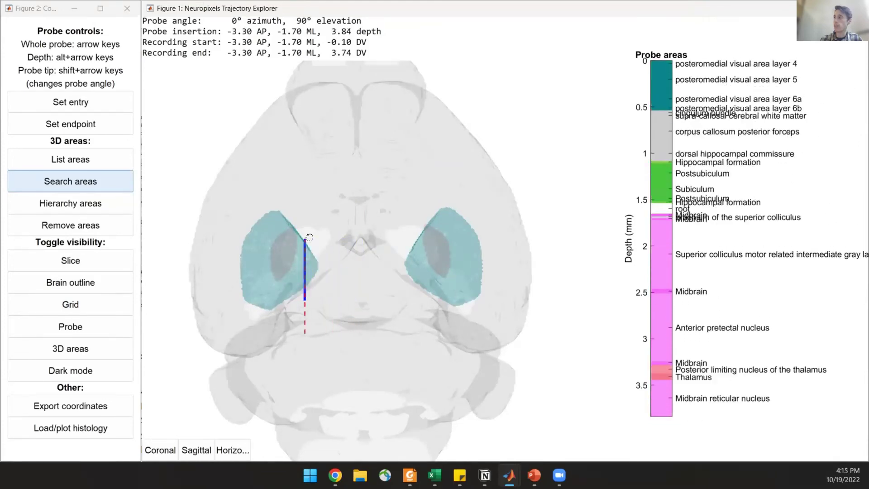
key("Left")
key("Left")
key("Left")
key("Left")
key("Left")
key("Left")
key("Left")
key("Left")
key("Left")
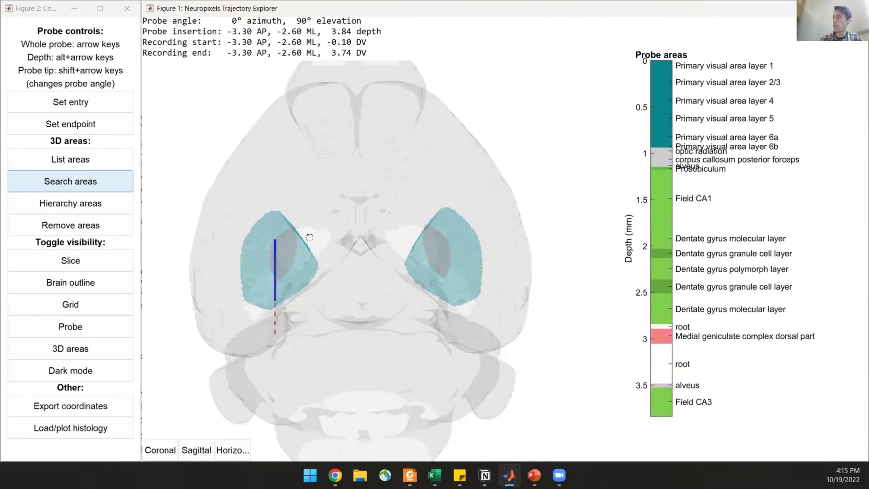
key("Left")
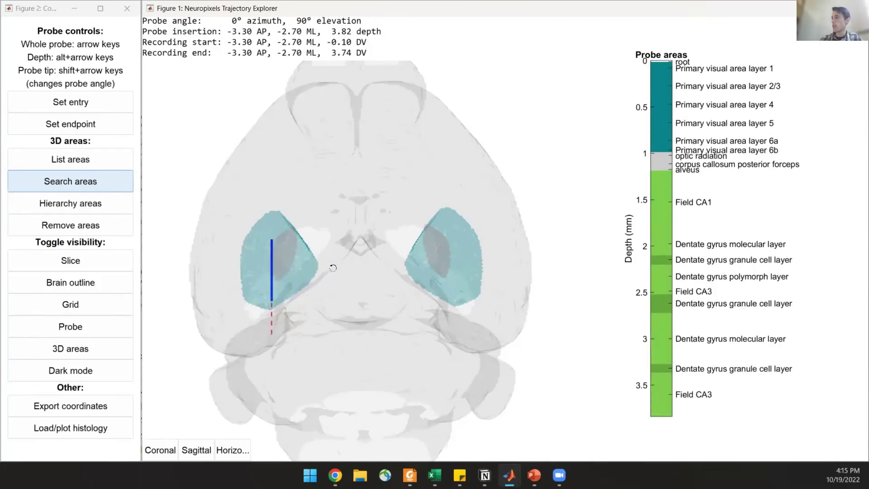
Step: Orbit the brain to a sagittal side view of the probe through visual cortex
left_click_drag(442, 222, 708, 107)
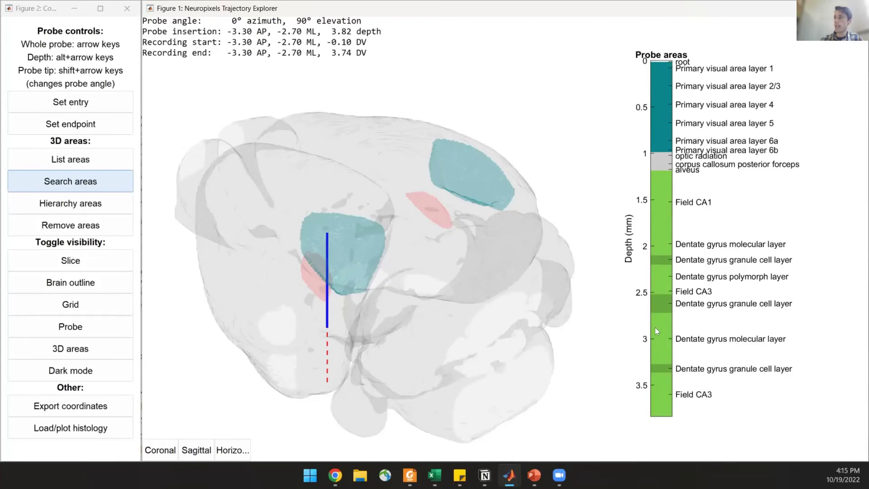
left_click_drag(362, 295, 404, 238)
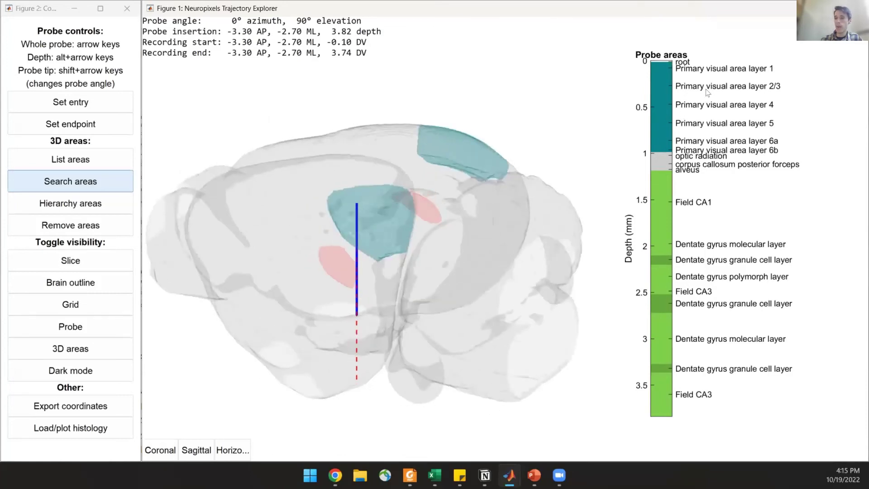
left_click_drag(398, 235, 426, 217)
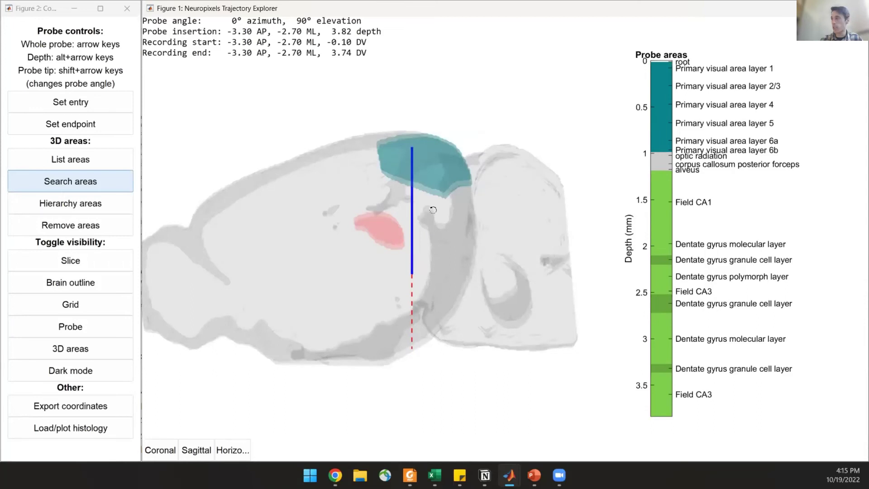
Step: Tilt the probe to 67° elevation and 21° azimuth so its tip reaches dorsal LGN
key("shift+Up")
key("shift+Up")
key("shift+Up")
key("shift+Up")
key("shift+Up")
key("shift+Up")
key("shift+Up")
key("shift+Up")
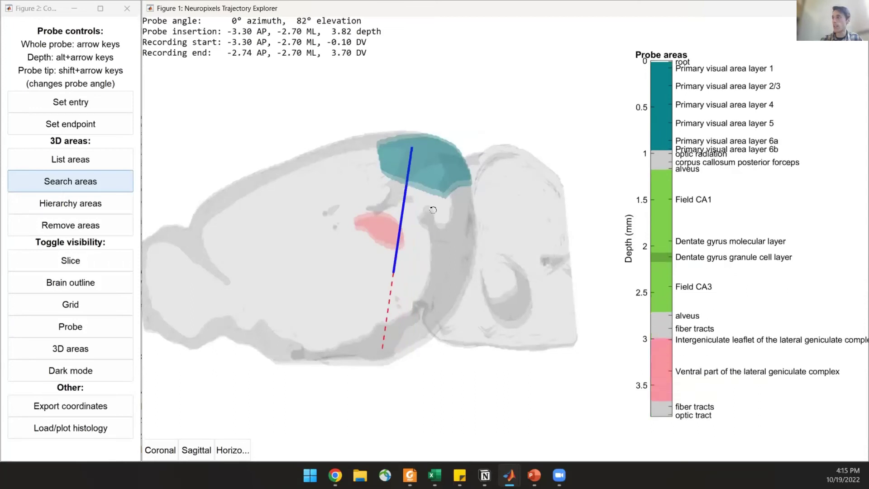
key("shift+Up")
key("shift+Up")
key("shift+Up")
key("shift+Up")
key("shift+Up")
key("shift+Up")
key("shift+Up")
key("shift+Up")
key("shift+Up")
key("shift+Up")
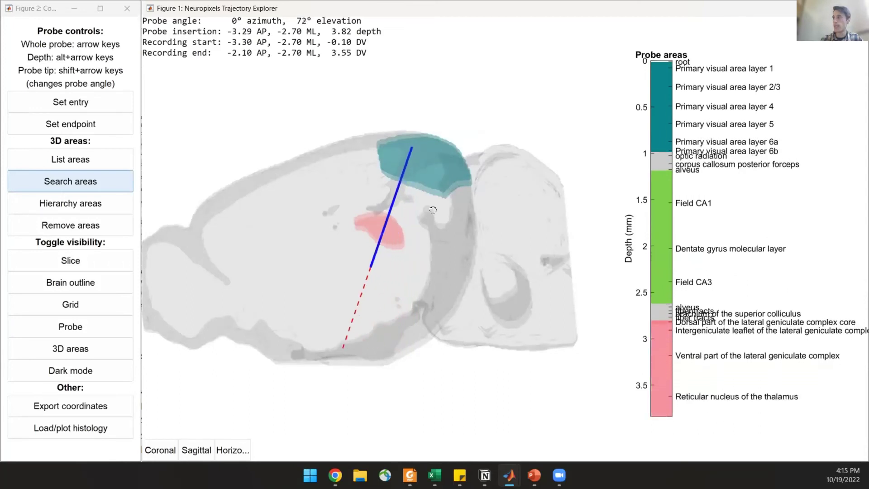
key("shift+Up")
key("shift+Up")
key("shift+Up")
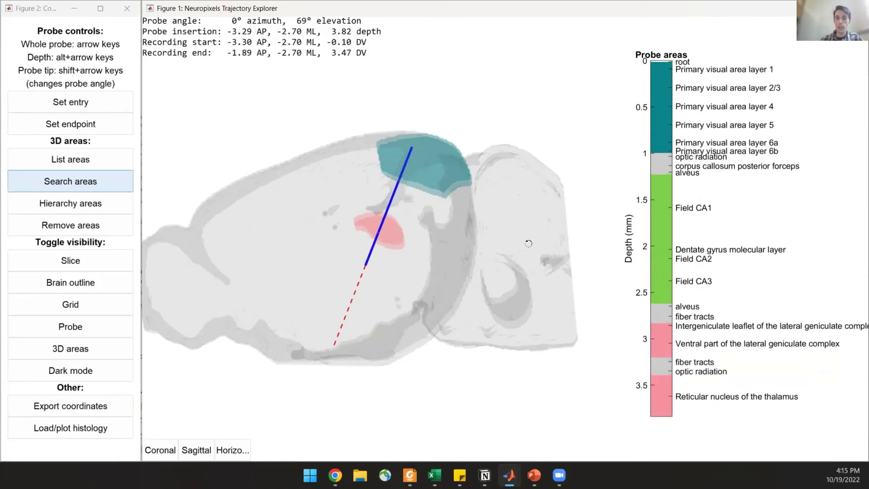
left_click_drag(428, 266, 214, 368)
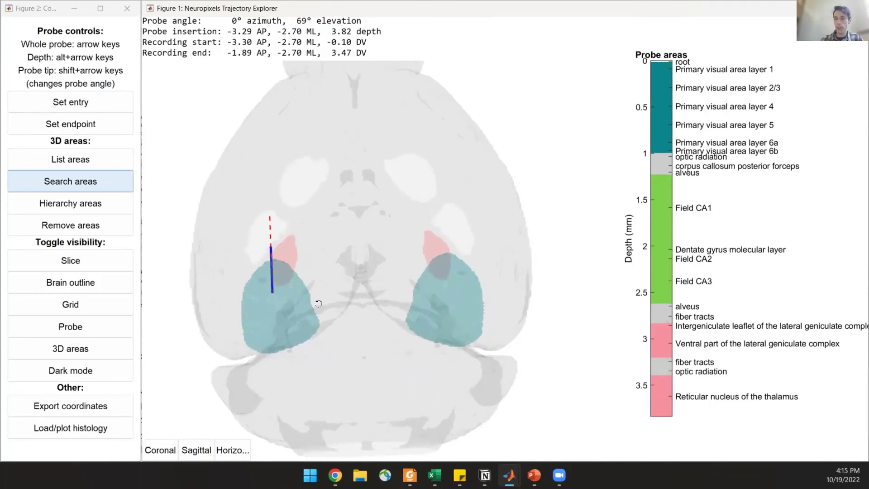
key("shift+Right")
key("shift+Right")
key("shift+Right")
key("shift+Right")
key("shift+Right")
key("shift+Right")
key("shift+Right")
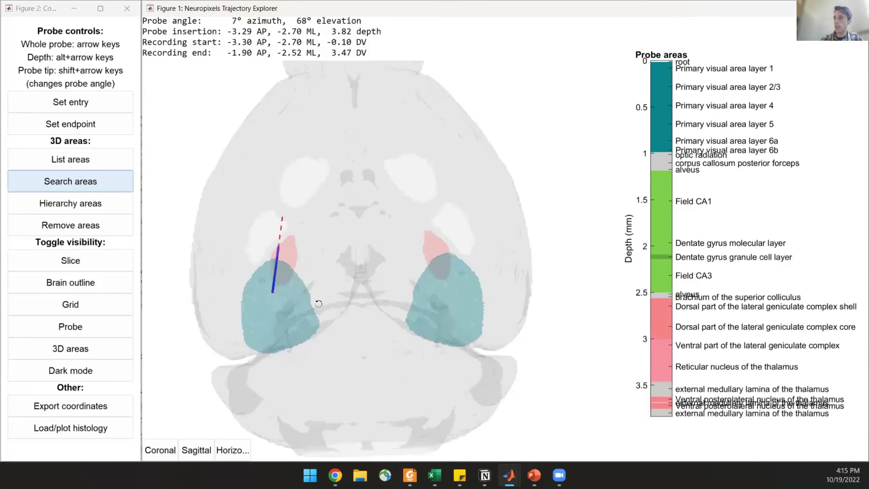
key("shift+Right")
key("shift+Right")
key("shift+Right")
key("shift+Right")
key("shift+Right")
key("shift+Right")
key("shift+Right")
key("shift+Right")
key("shift+Right")
key("shift+Right")
key("shift+Right")
key("shift+Right")
key("shift+Right")
key("shift+Right")
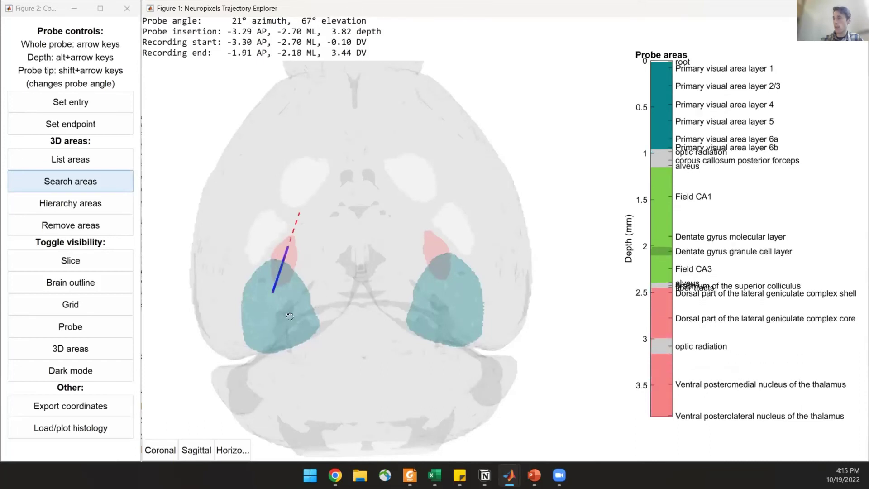
left_click_drag(296, 310, 421, 252)
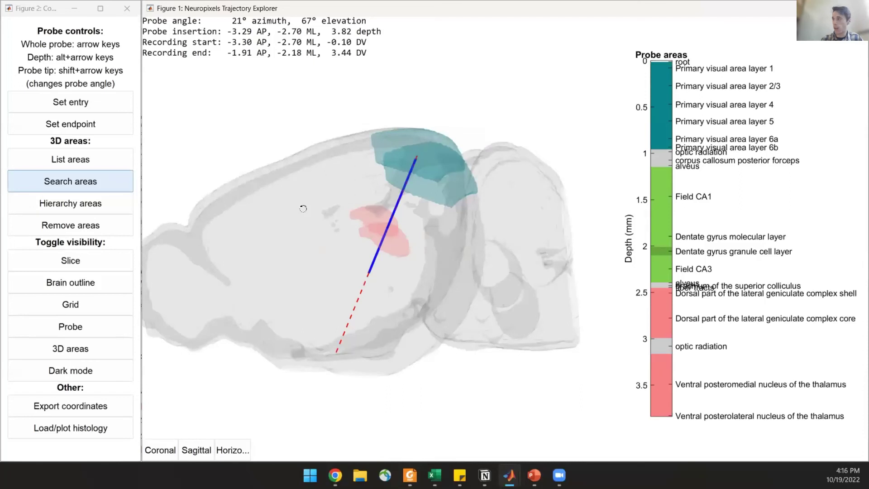
Step: Adjust the probe insertion depth with Alt+Up/Down, retracting it to a shallower 3.62
key("alt+Down")
key("alt+Down")
key("alt+Down")
key("alt+Down")
key("alt+Up")
key("alt+Up")
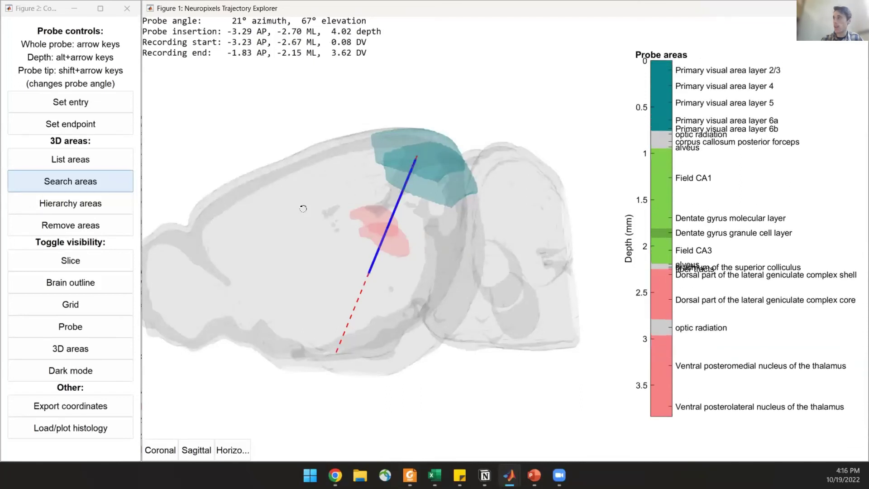
key("alt+Down")
key("alt+Down")
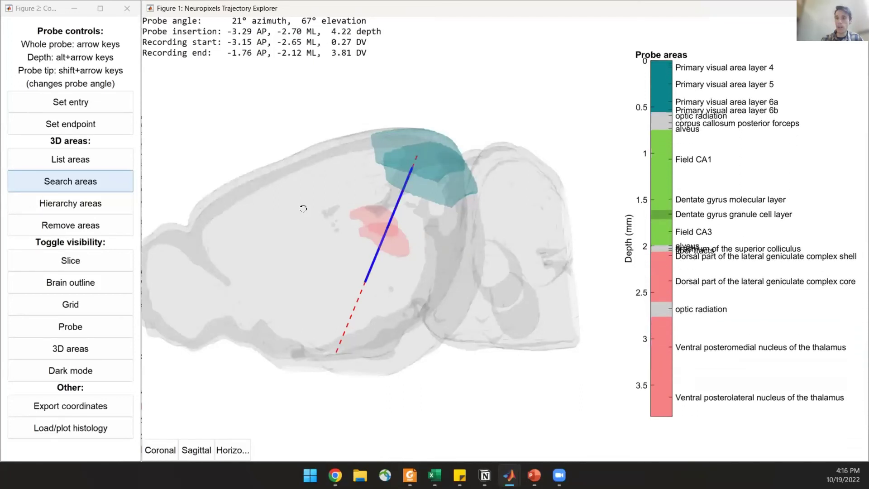
key("alt+Up")
key("alt+Up")
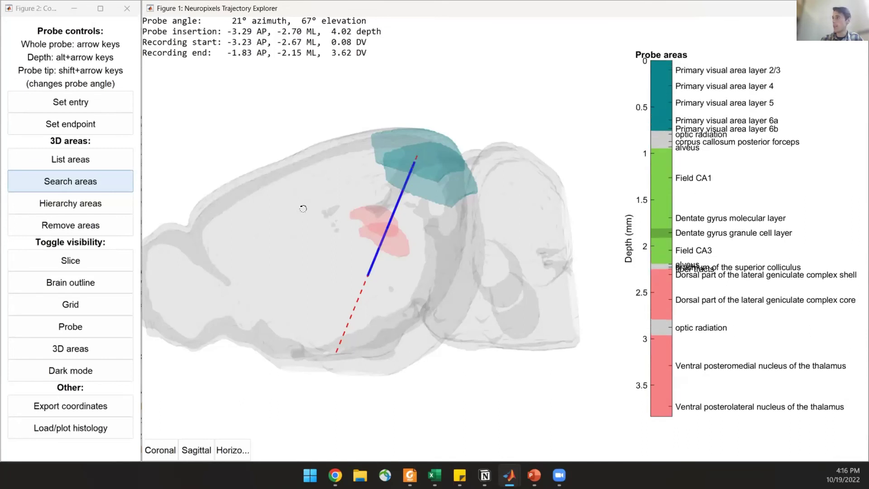
key("alt+Up")
key("alt+Up")
key("alt+Up")
key("alt+Up")
key("alt+Up")
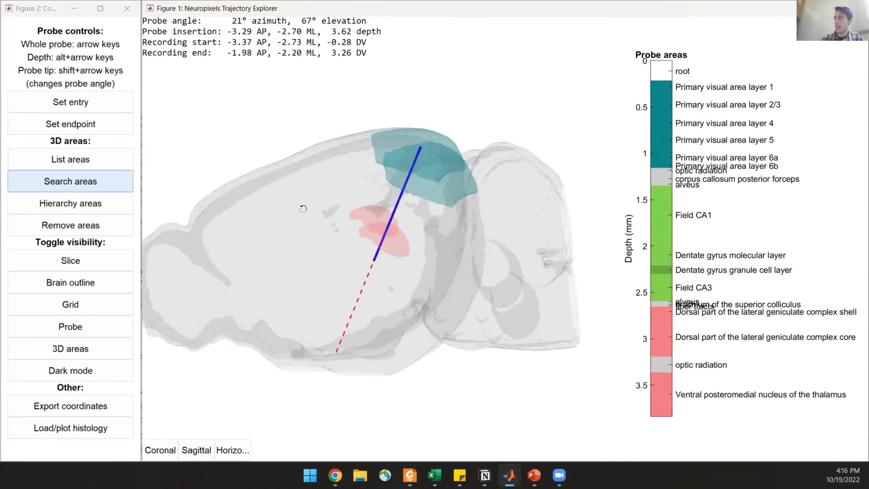
key("alt+Up")
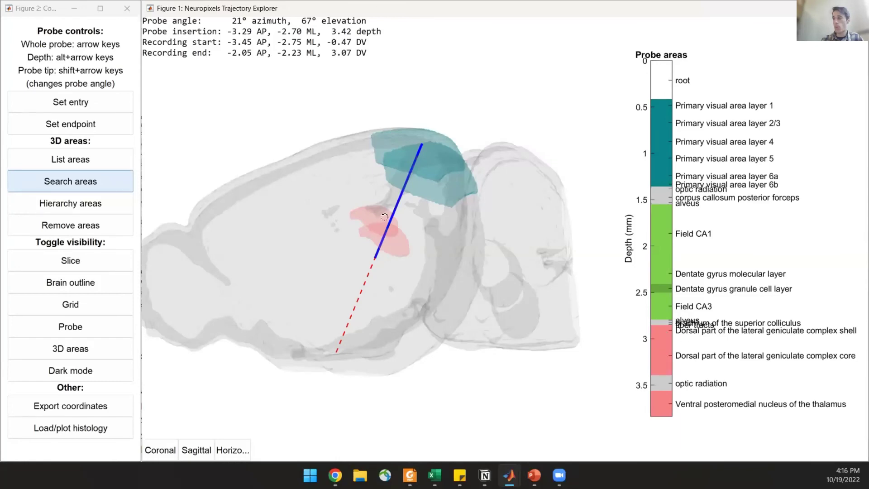
Step: Orbit the brain to an oblique top view showing the angled probe from V1 to LGN
left_click_drag(384, 217, 493, 216)
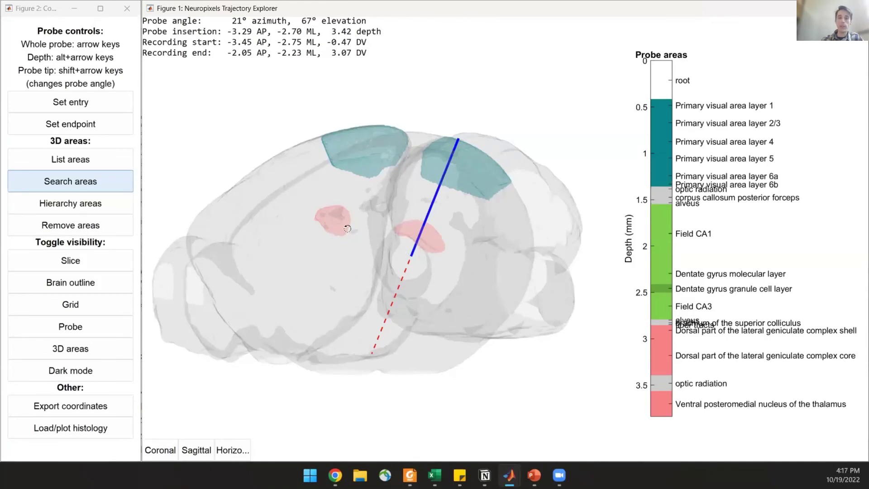
left_click_drag(346, 243, 347, 244)
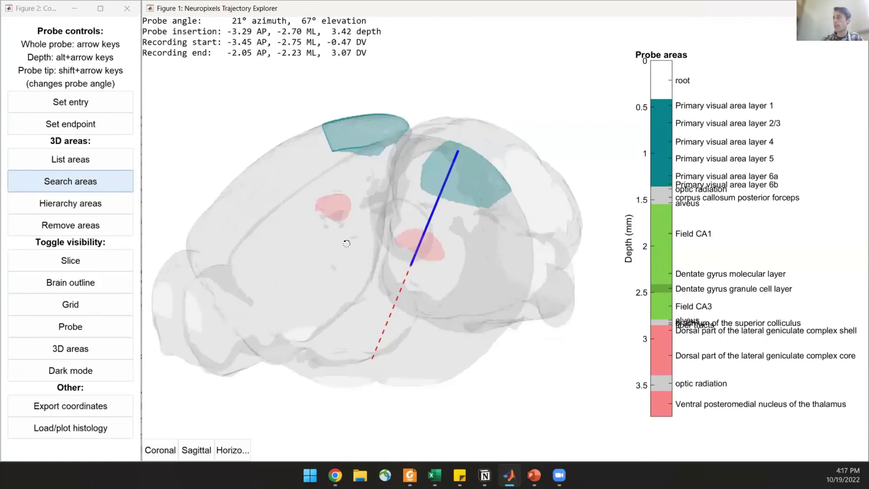
mouse_move(509, 475)
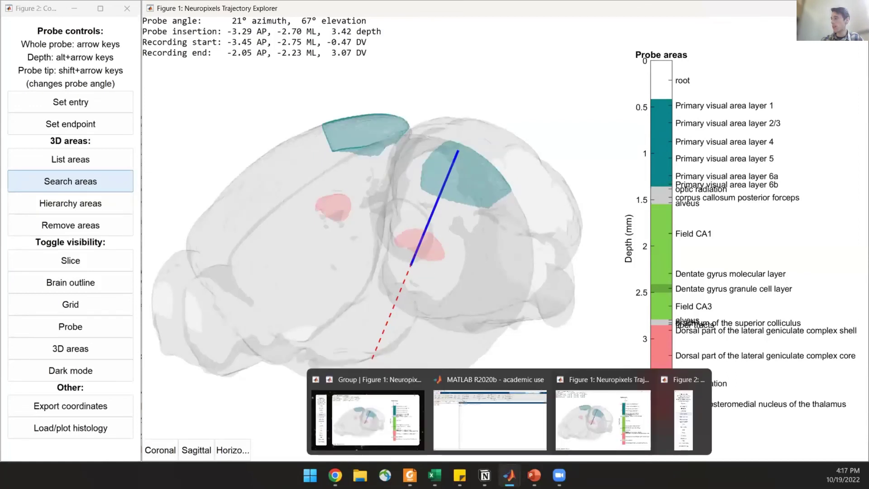
Step: Advance the slide show to slide 4, revealing the skull/CCF alignment and New Scale manipulator items
left_click(535, 475)
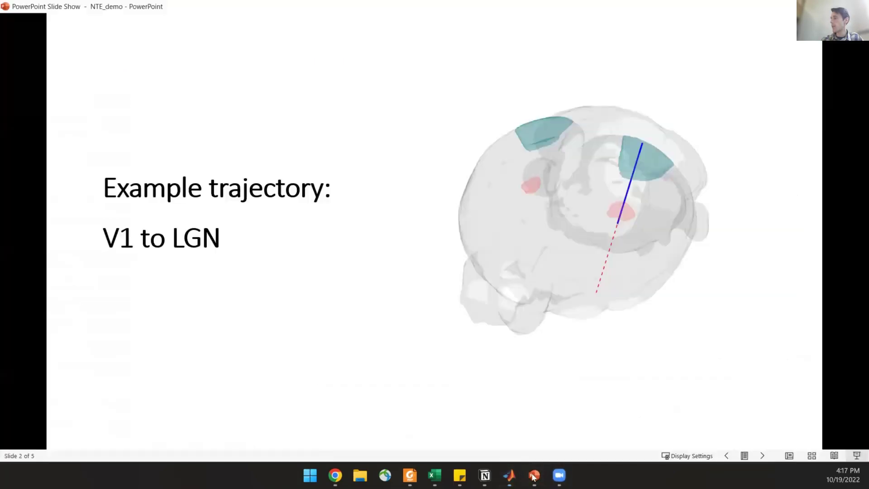
left_click(436, 278)
left_click(436, 278)
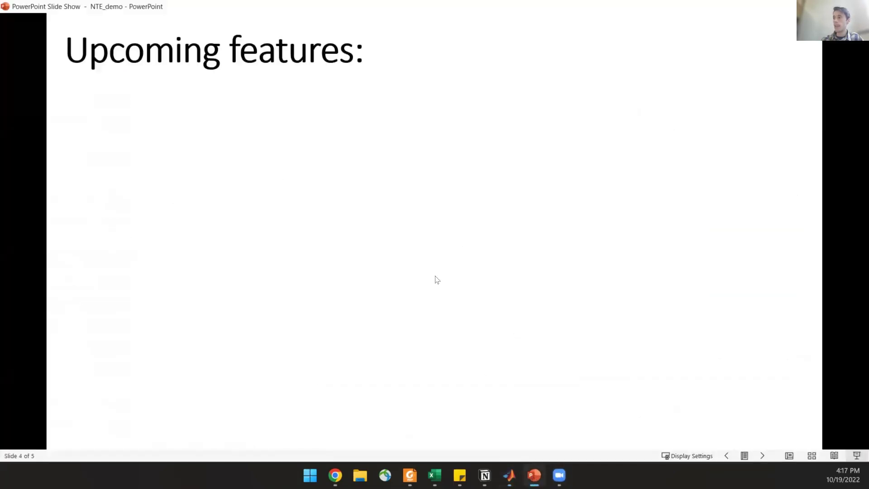
left_click(437, 279)
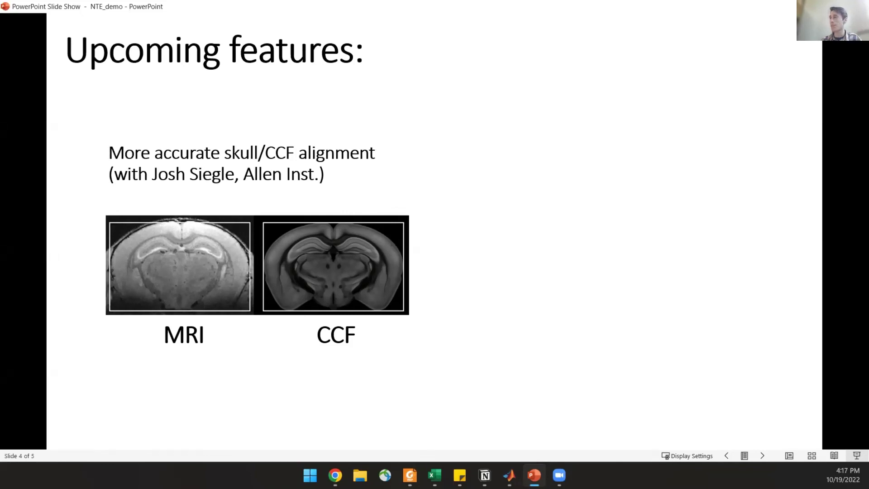
key("Right")
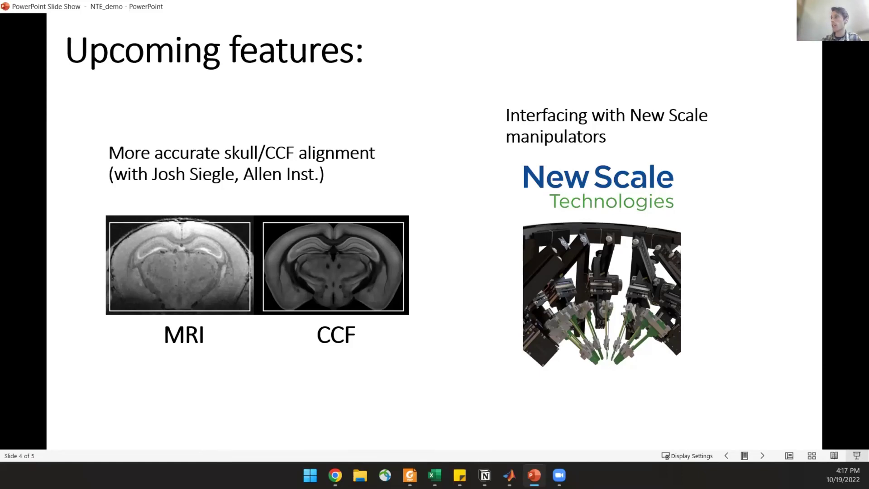
Step: Show slide 5, Feature comparison, then exit the slide show to the NTE_demo deck
left_click(320, 199)
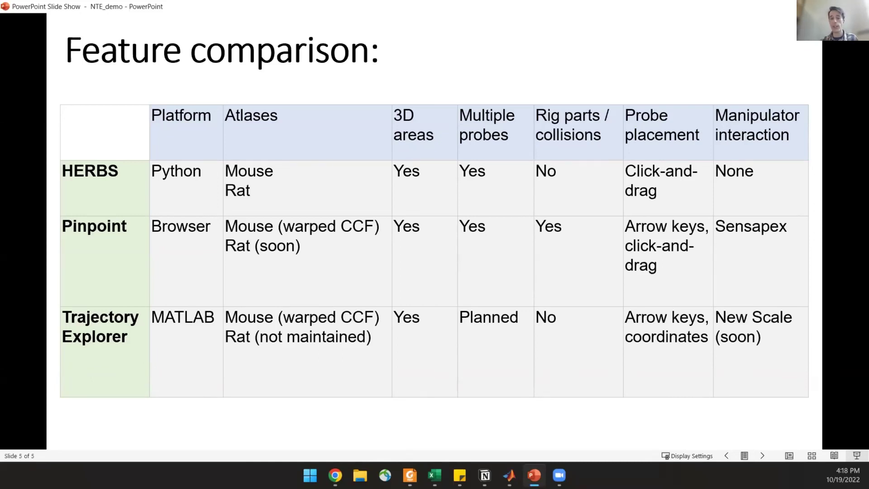
key("Escape")
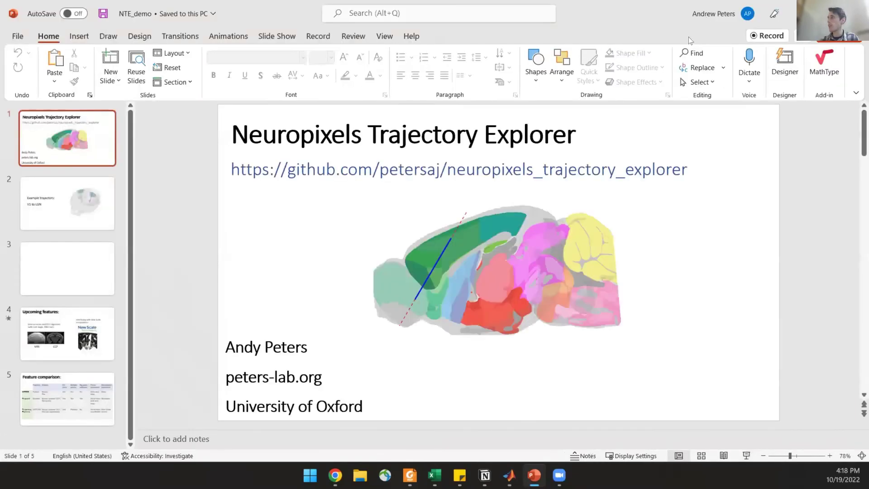